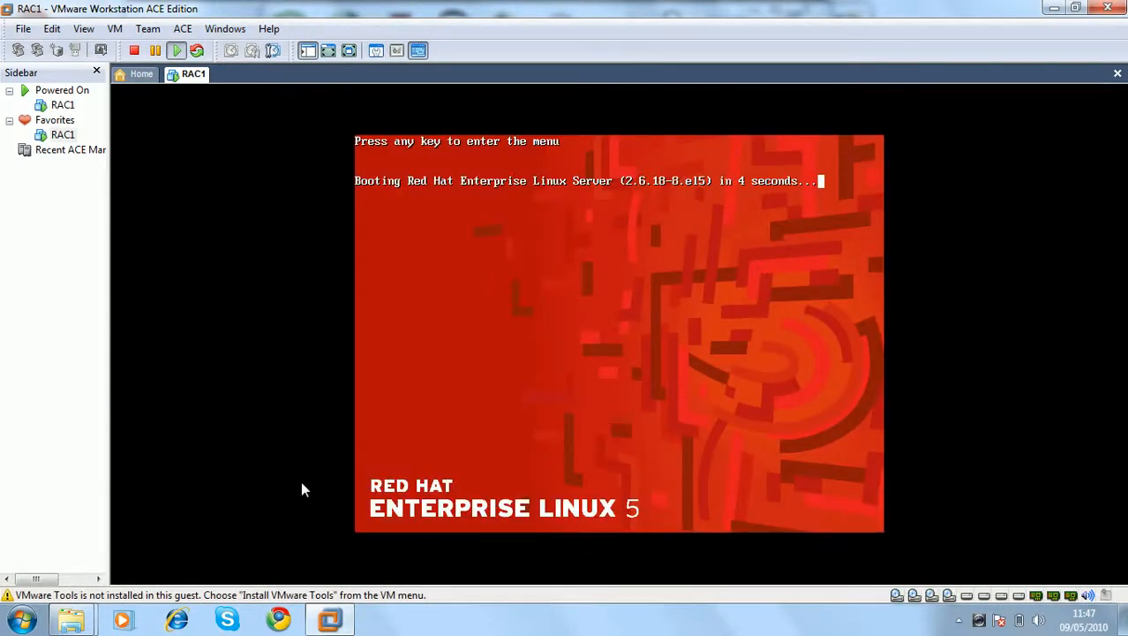
Boot RAC1 into Red Hat Enterprise Linux Server 2.6.18-8.el5 from the GRUB menu, then release input to the host
{"action": "left_click", "coordinate": [554, 467]}
{"action": "key", "text": "Return"}
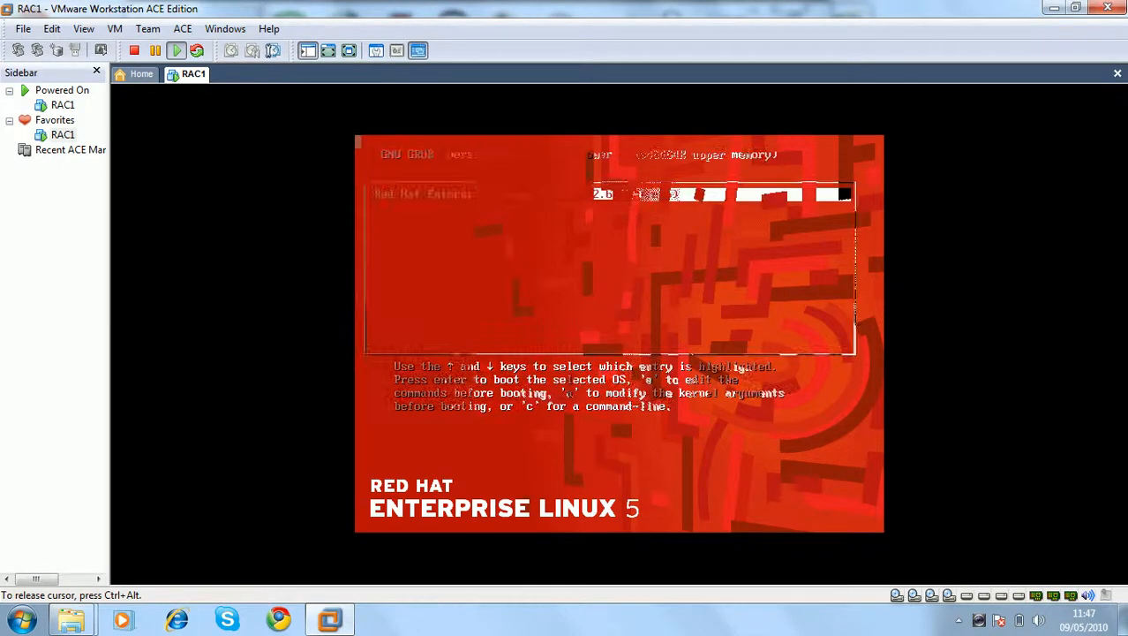
{"action": "key", "text": "Return"}
{"action": "key", "text": "ctrl+alt"}
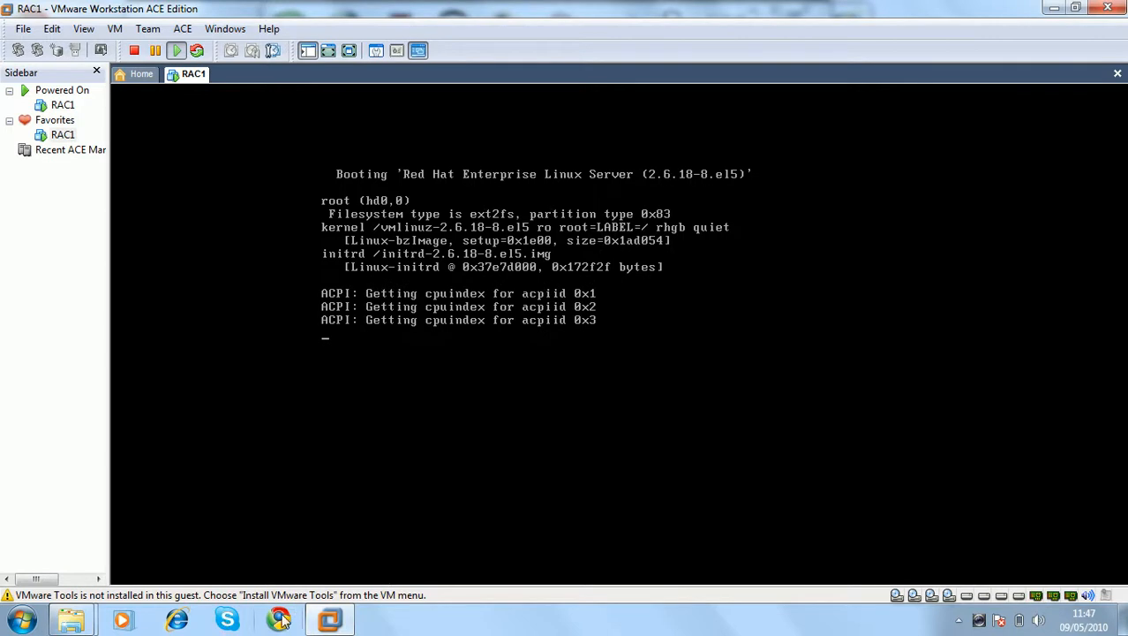
Open steps.txt from E:\RAC10G in Notepad, maximized
{"action": "key", "text": "super+r"}
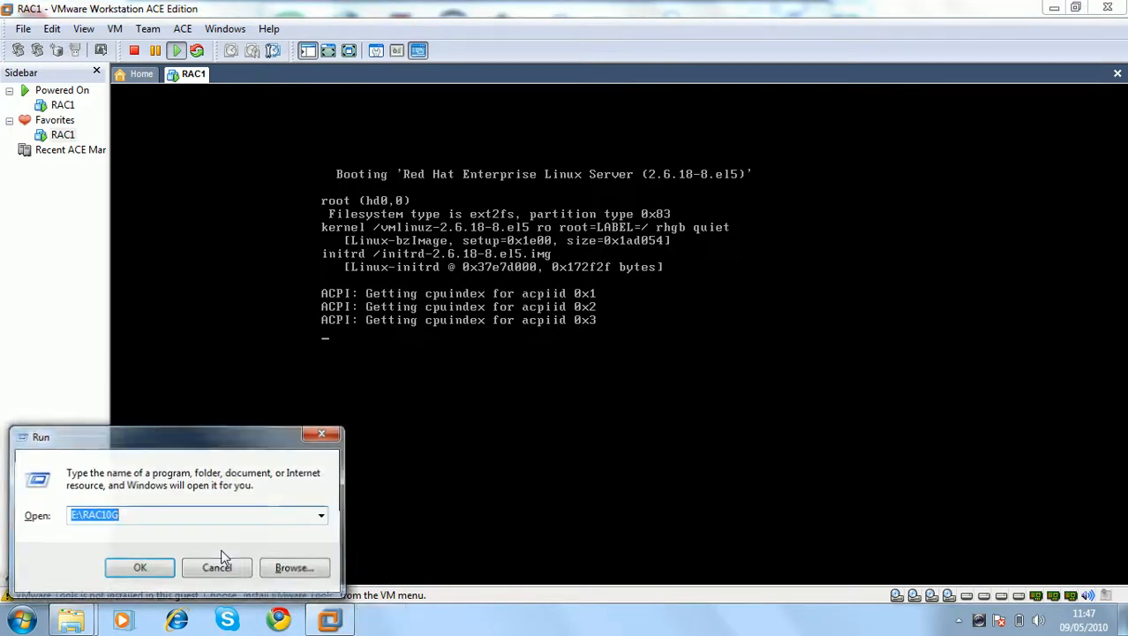
{"action": "key", "text": "Return"}
{"action": "double_click", "coordinate": [403, 302]}
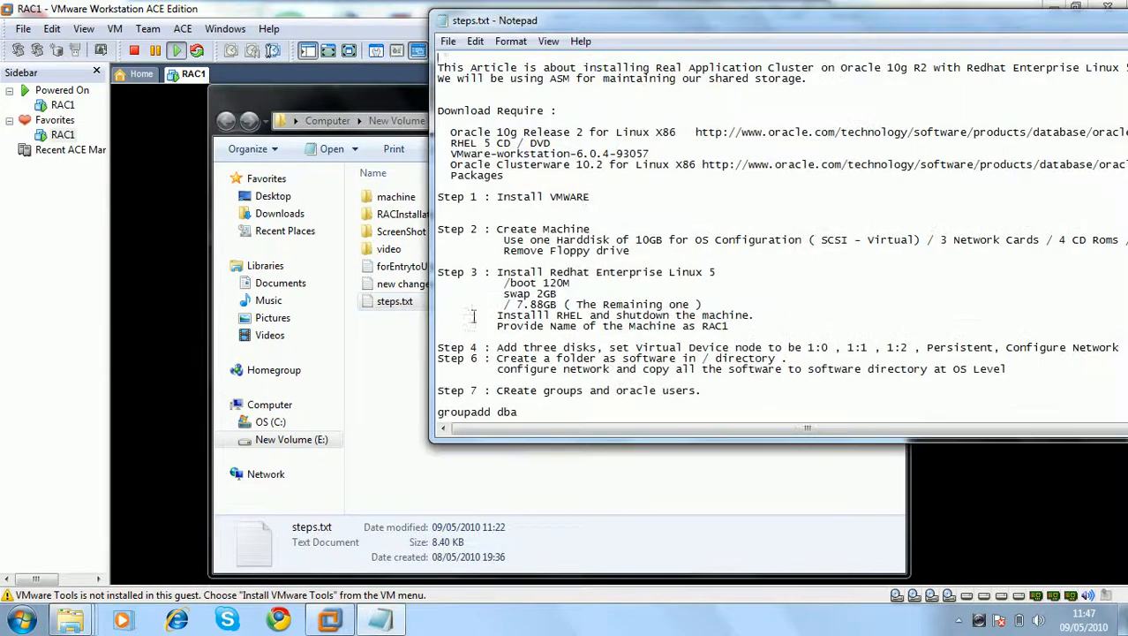
{"action": "double_click", "coordinate": [698, 27]}
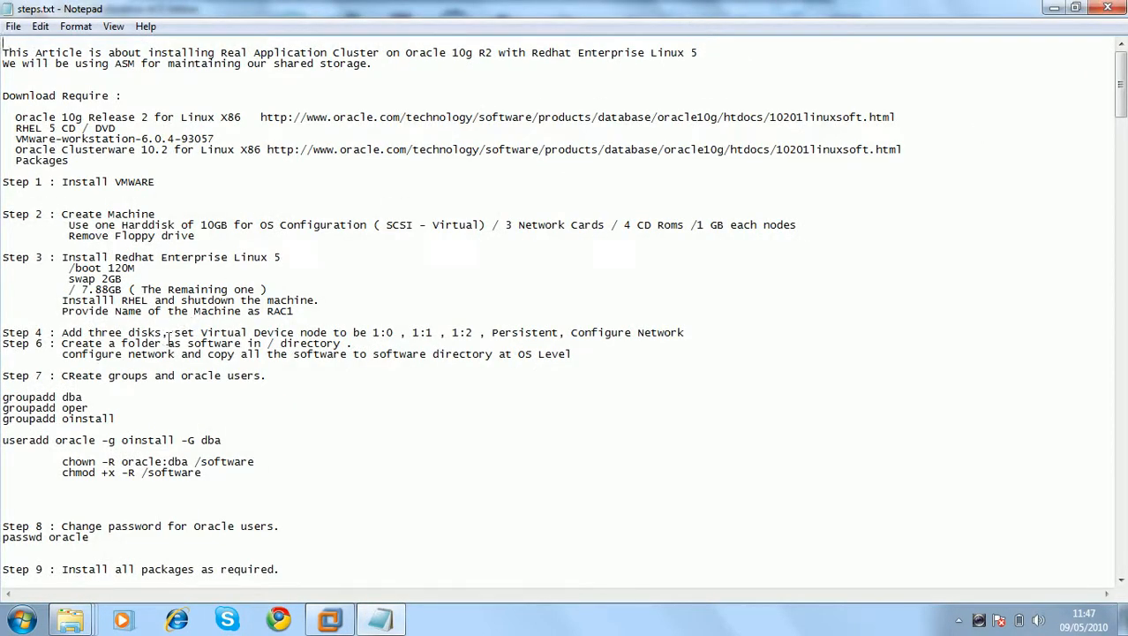
Insert 'Configure the Machine / Network /' at the start of Step 6 on its own line
{"action": "left_click", "coordinate": [61, 346]}
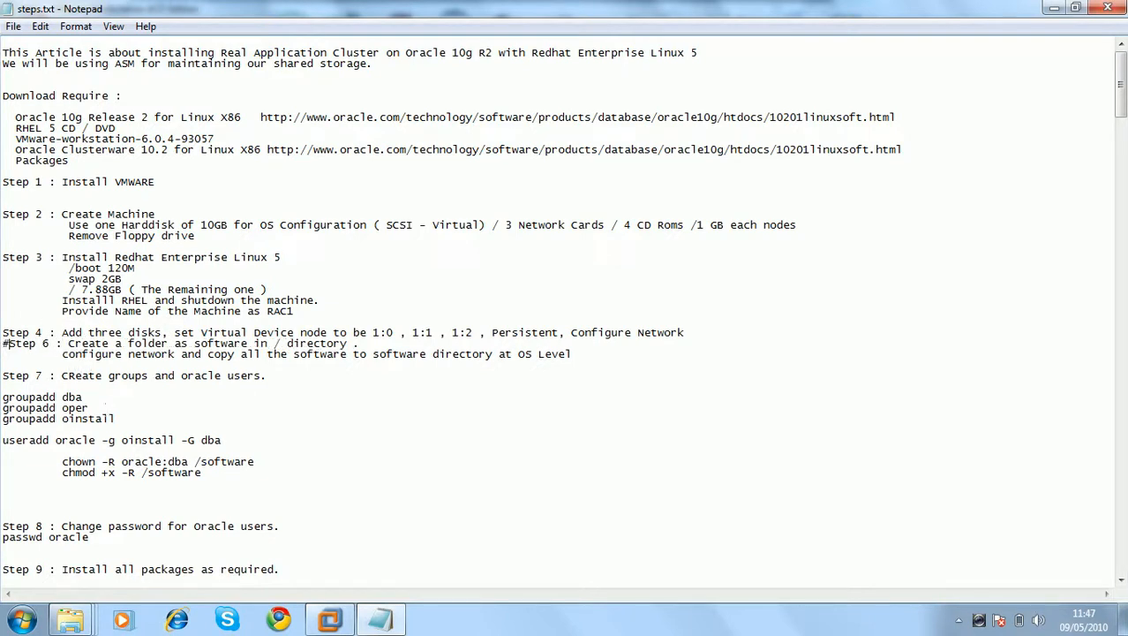
{"action": "key", "text": "Return"}
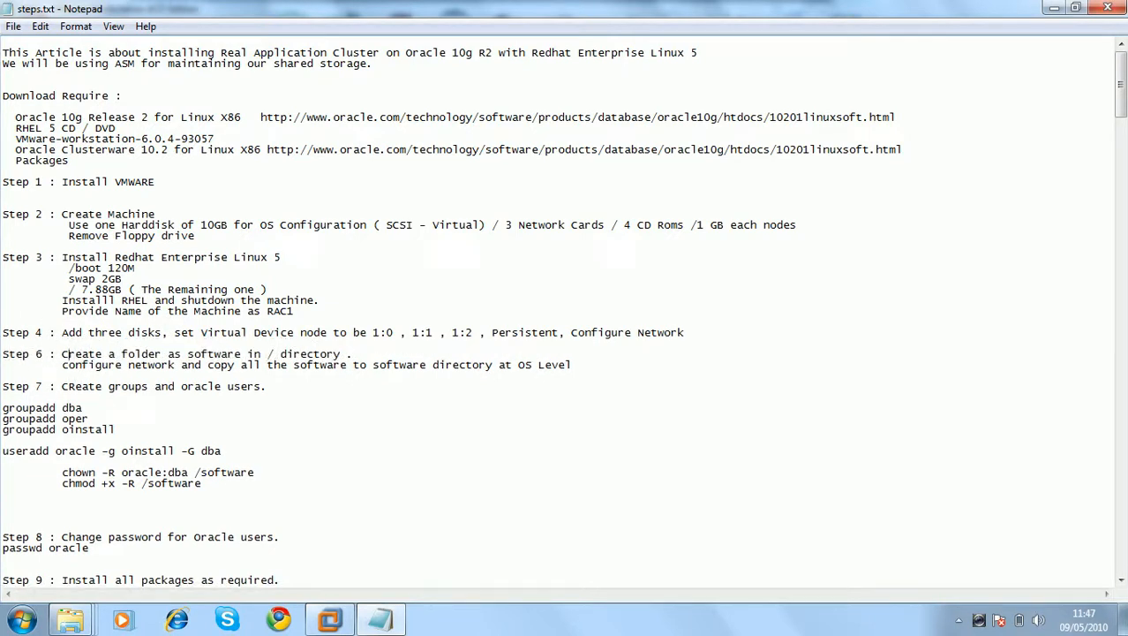
{"action": "type", "text": "Configur"}
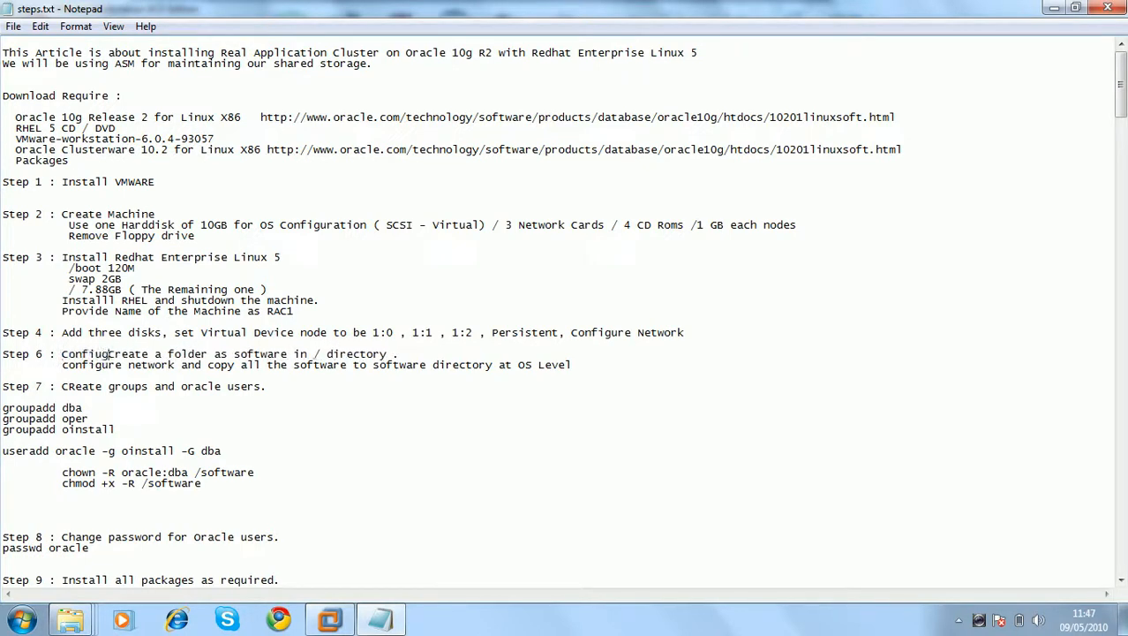
{"action": "type", "text": "e the Machine "}
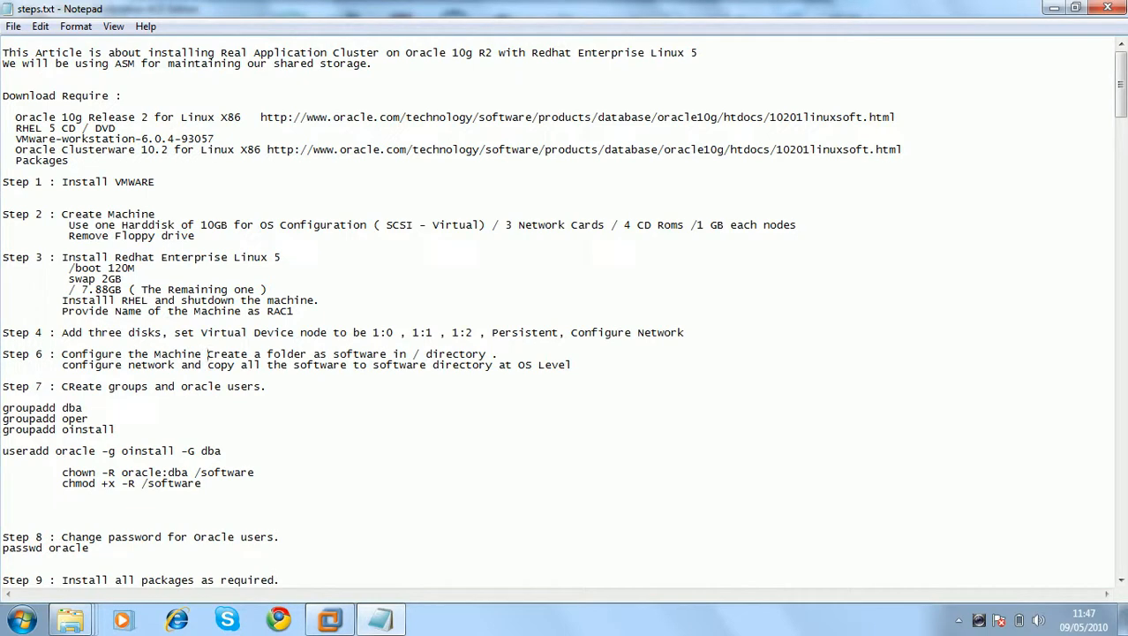
{"action": "type", "text": "/ Network /"}
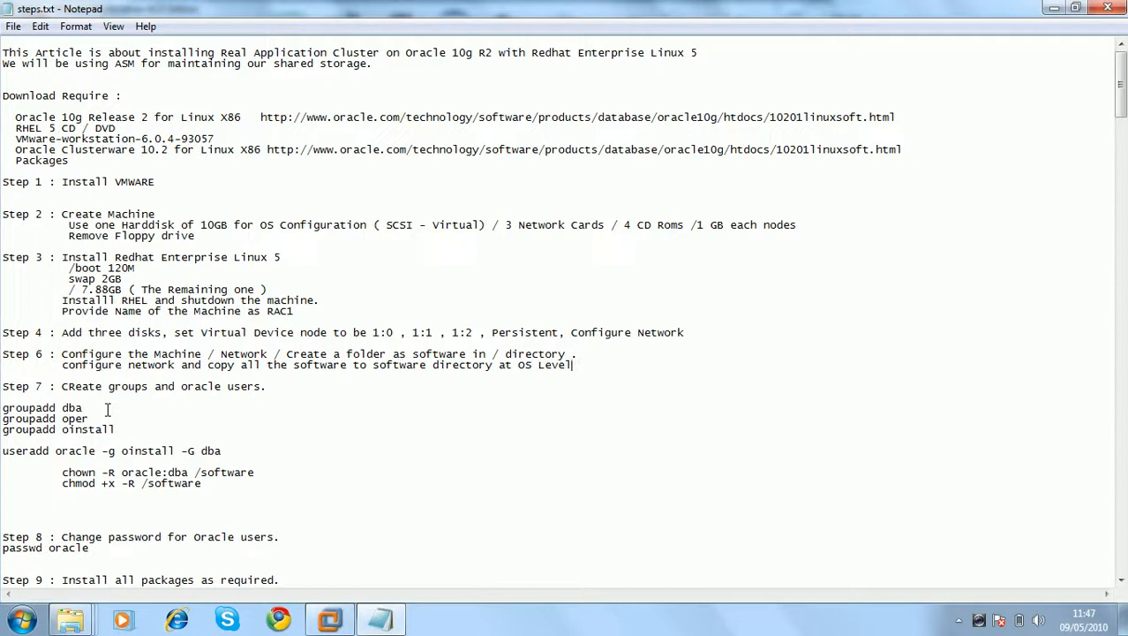
{"action": "key", "text": "alt+Tab"}
{"action": "key", "text": "alt+Tab"}
{"action": "left_click", "coordinate": [330, 620]}
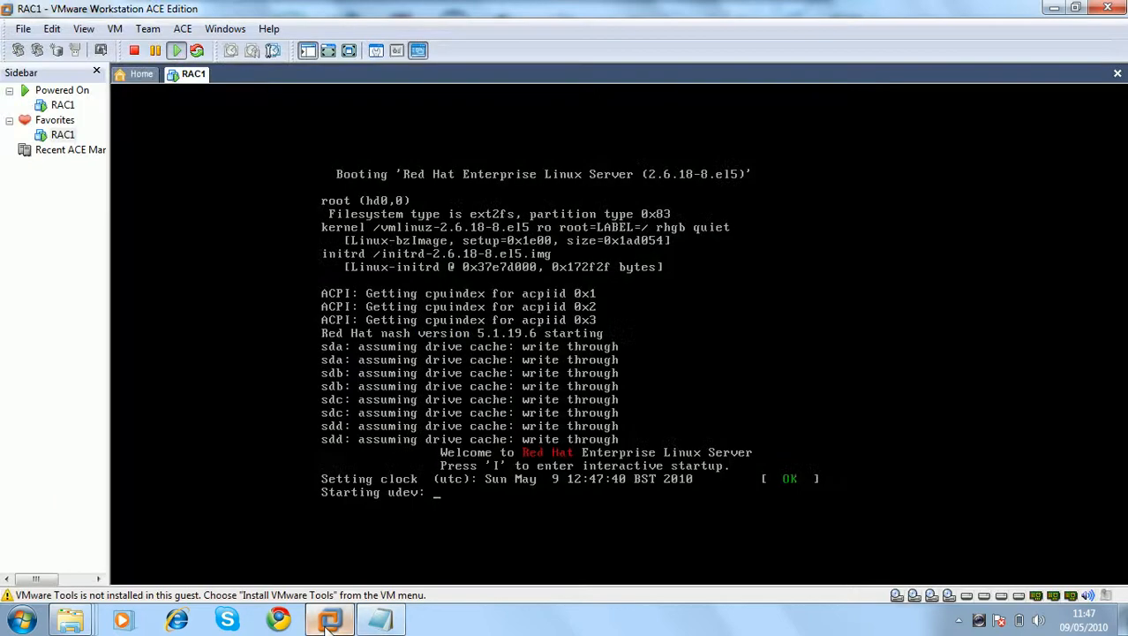
{"action": "left_click", "coordinate": [378, 622]}
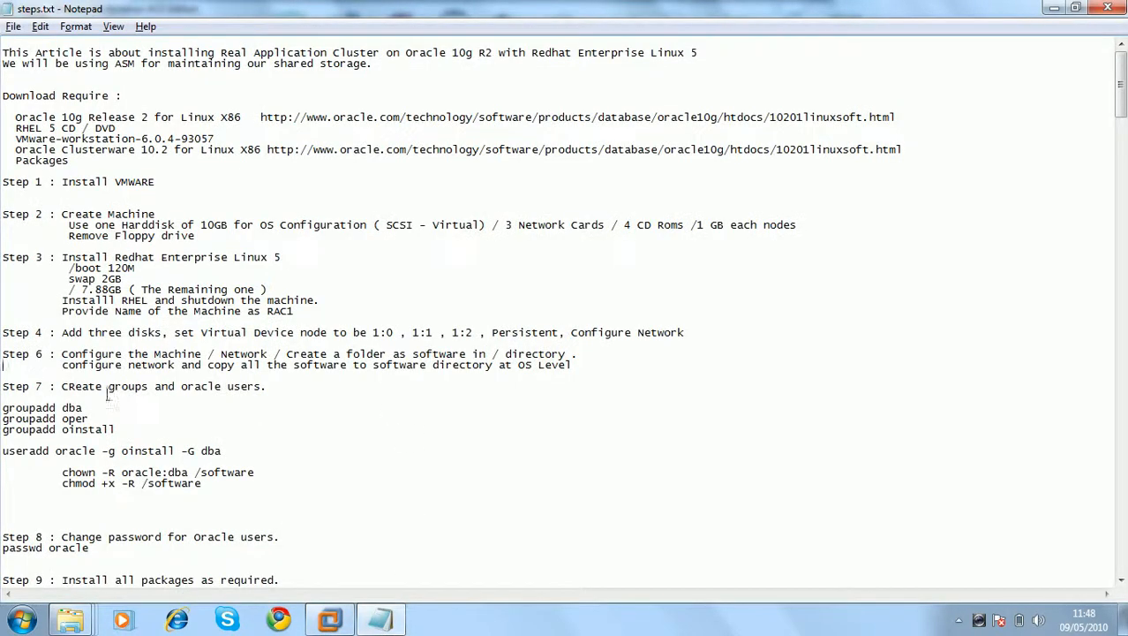
{"action": "key", "text": "alt+Tab"}
{"action": "key", "text": "alt+Tab"}
{"action": "key", "text": "alt+Tab"}
{"action": "key", "text": "alt+Tab"}
{"action": "key", "text": "alt+Tab"}
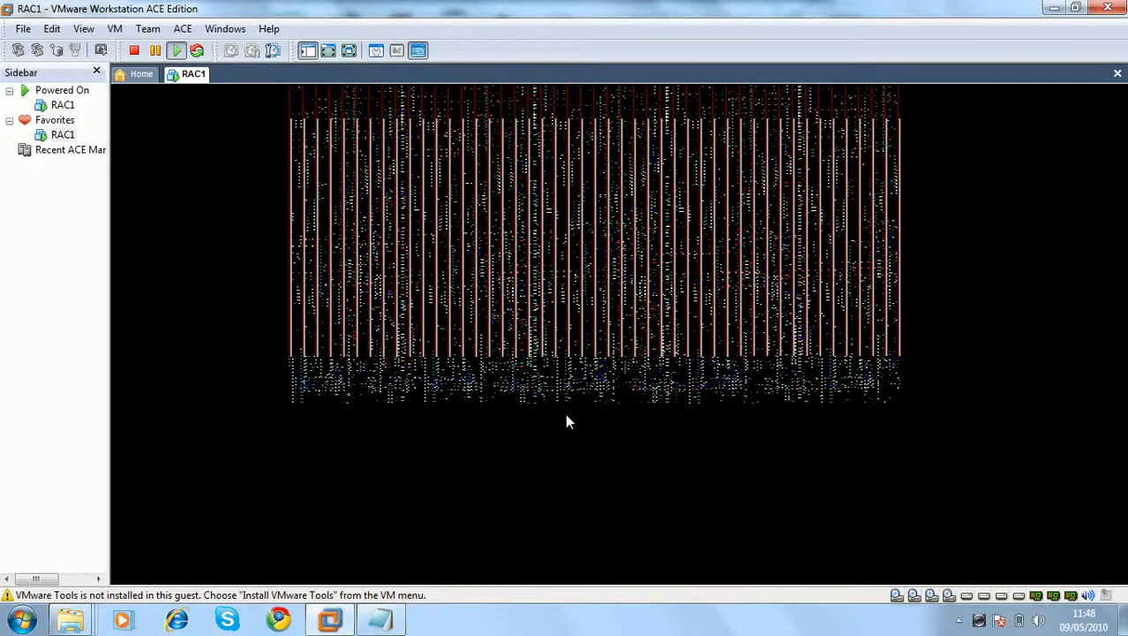
{"action": "key", "text": "alt+Tab"}
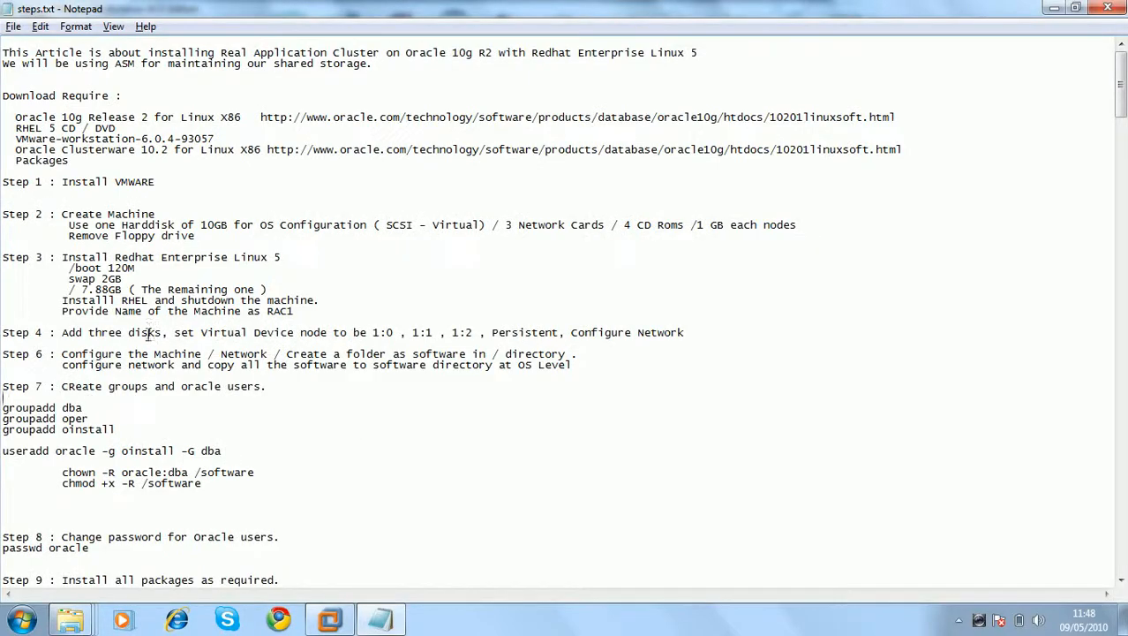
{"action": "key", "text": "alt+Tab"}
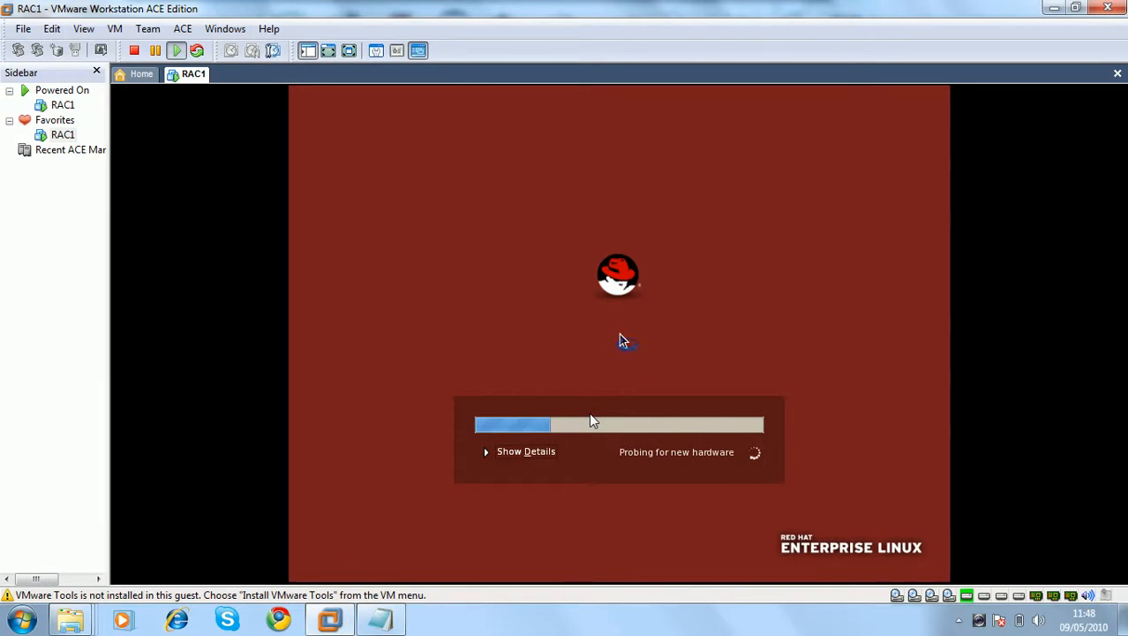
{"action": "key", "text": "alt+Tab"}
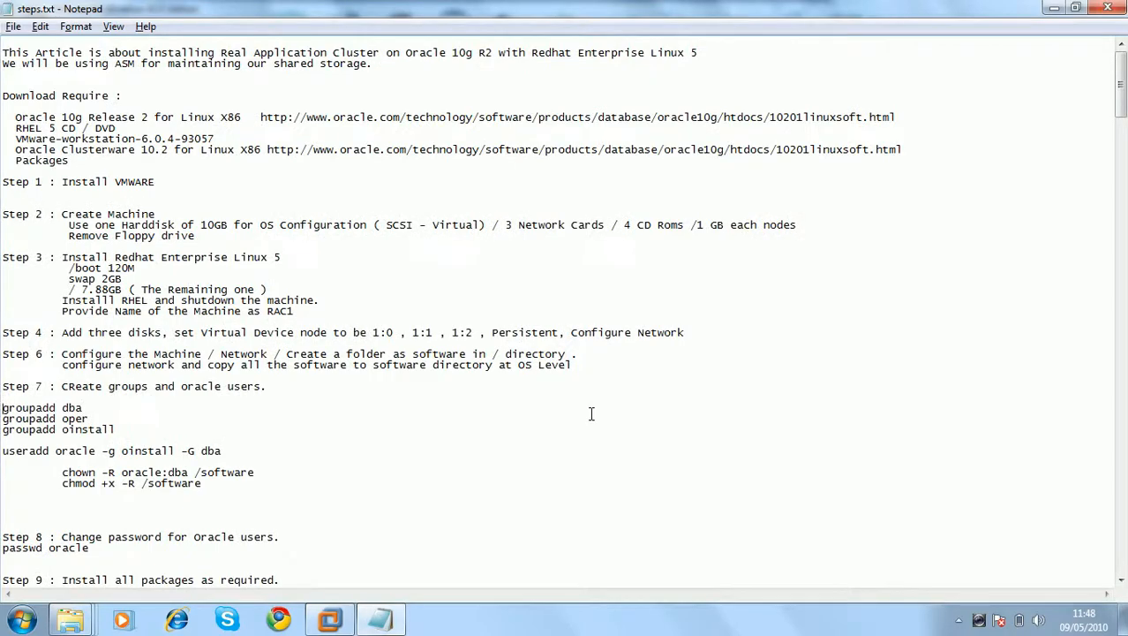
Review the package installation and groupadd dba, useradd and chmod lines in steps.txt
{"action": "key", "text": "Down"}
{"action": "key", "text": "Down"}
{"action": "key", "text": "Down"}
{"action": "key", "text": "Down"}
{"action": "key", "text": "Down"}
{"action": "key", "text": "Down"}
{"action": "key", "text": "Down"}
{"action": "key", "text": "Down"}
{"action": "key", "text": "Down"}
{"action": "key", "text": "Down"}
{"action": "key", "text": "Down"}
{"action": "key", "text": "Down"}
{"action": "key", "text": "Down"}
{"action": "key", "text": "Down"}
{"action": "key", "text": "Down"}
{"action": "key", "text": "Down"}
{"action": "key", "text": "Down"}
{"action": "key", "text": "Down"}
{"action": "key", "text": "Down"}
{"action": "key", "text": "Down"}
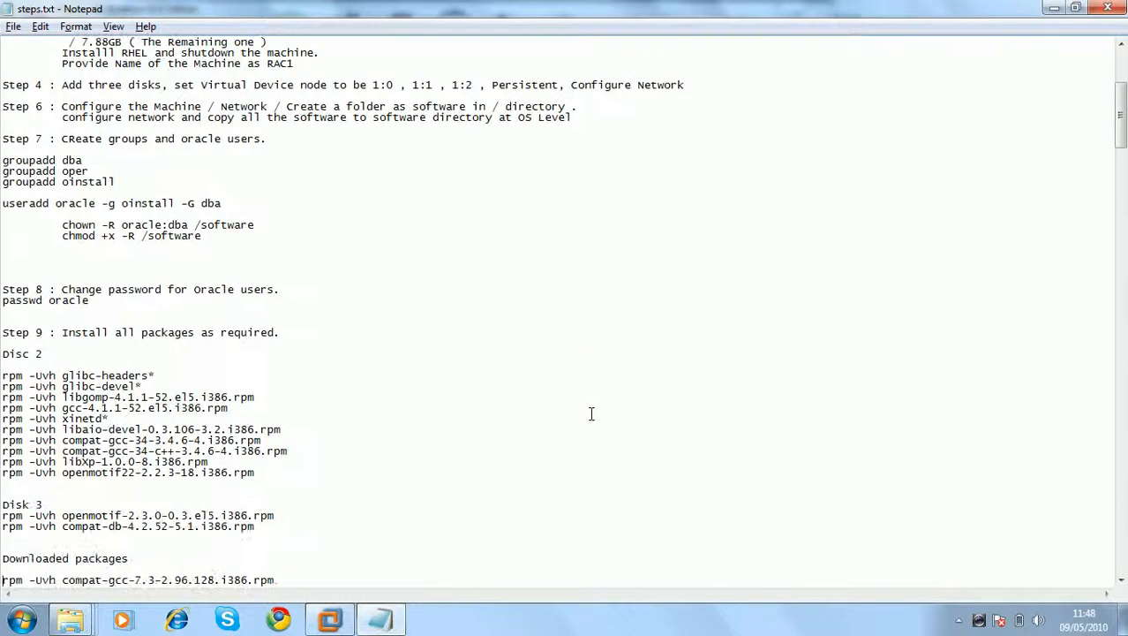
{"action": "key", "text": "Page_Up"}
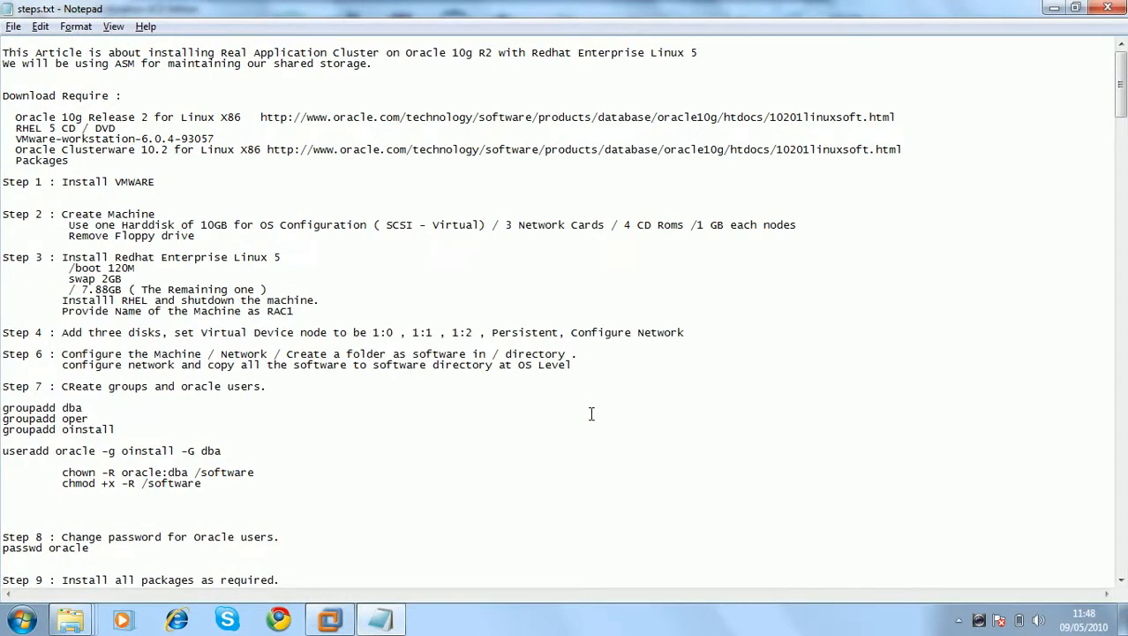
{"action": "key", "text": "alt+Tab"}
{"action": "key", "text": "alt+Tab"}
{"action": "left_click", "coordinate": [63, 409]}
{"action": "left_click", "coordinate": [82, 451]}
{"action": "left_click", "coordinate": [167, 483]}
{"action": "scroll", "coordinate": [257, 555], "scroll_direction": "down", "scroll_amount": 12}
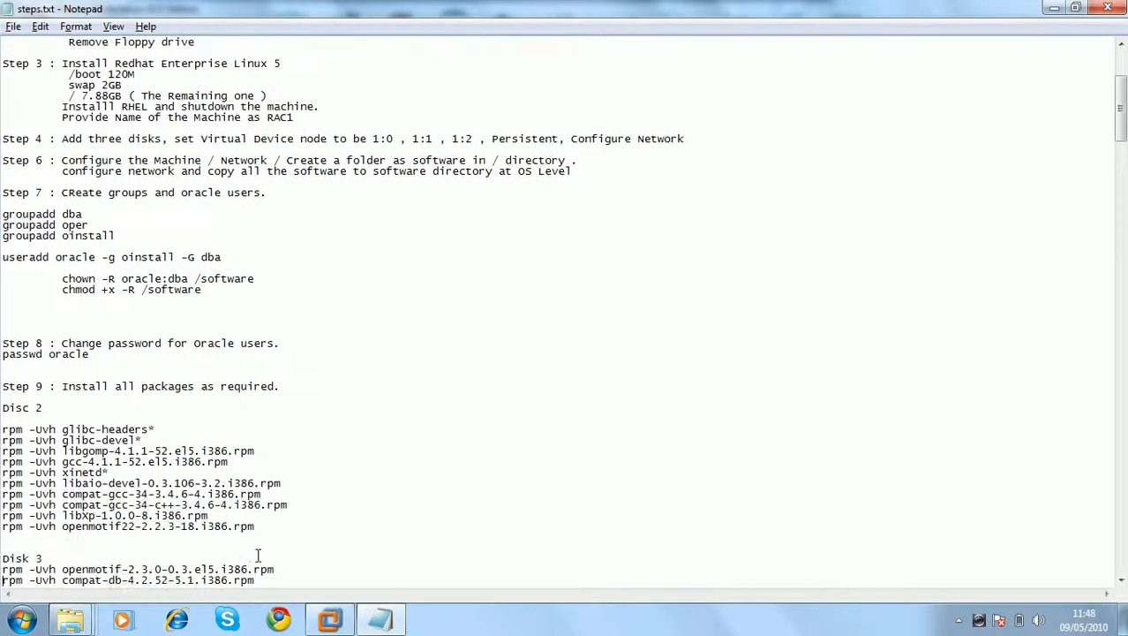
{"action": "scroll", "coordinate": [257, 554], "scroll_direction": "down", "scroll_amount": 6}
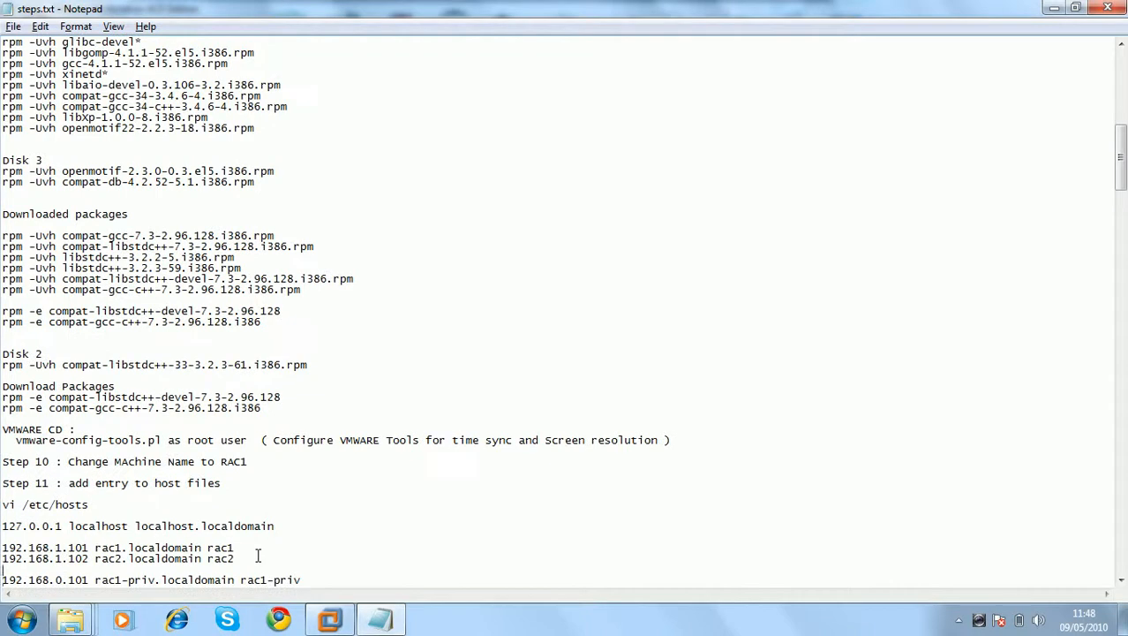
{"action": "scroll", "coordinate": [258, 554], "scroll_direction": "up", "scroll_amount": 17}
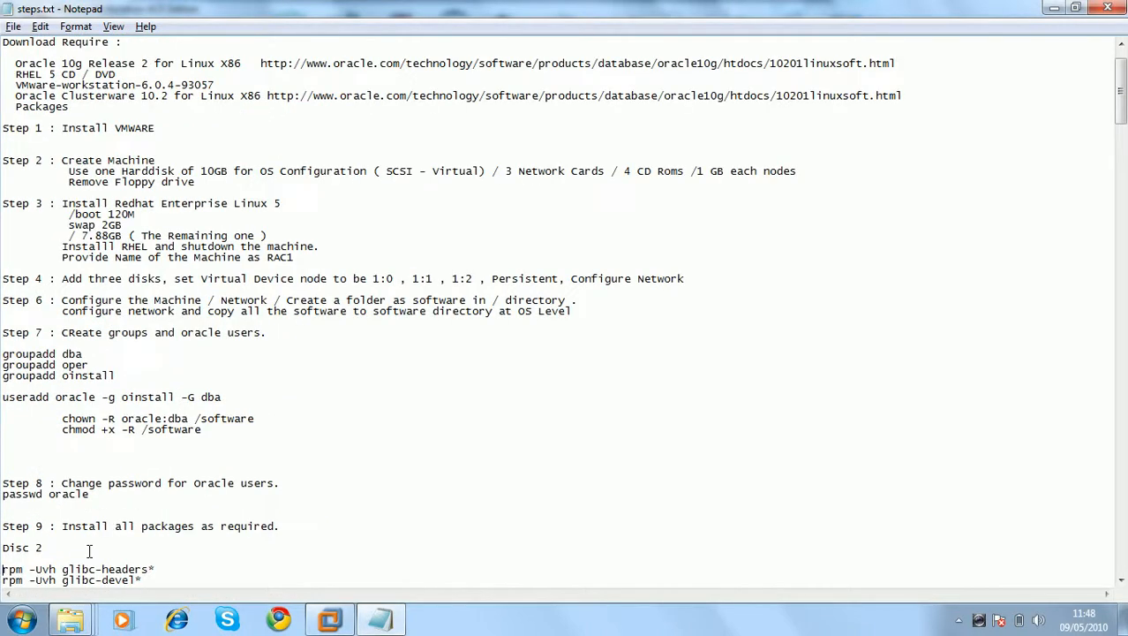
{"action": "key", "text": "alt+Tab"}
{"action": "key", "text": "alt+Tab"}
Check Step 3's machine-name line and scroll the notes, then return to RAC1's console
{"action": "left_click", "coordinate": [189, 257]}
{"action": "scroll", "coordinate": [321, 374], "scroll_direction": "down", "scroll_amount": 20}
{"action": "scroll", "coordinate": [321, 374], "scroll_direction": "up", "scroll_amount": 17}
{"action": "scroll", "coordinate": [320, 374], "scroll_direction": "down", "scroll_amount": 20}
{"action": "scroll", "coordinate": [320, 375], "scroll_direction": "up", "scroll_amount": 20}
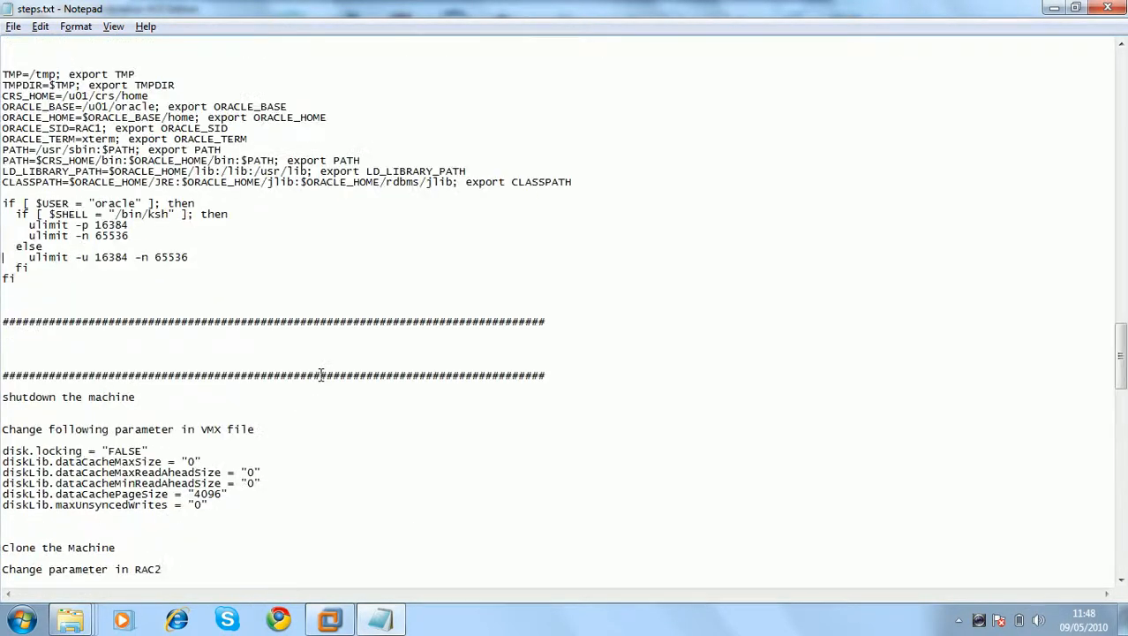
{"action": "scroll", "coordinate": [320, 374], "scroll_direction": "up", "scroll_amount": 12}
{"action": "key", "text": "alt+Tab"}
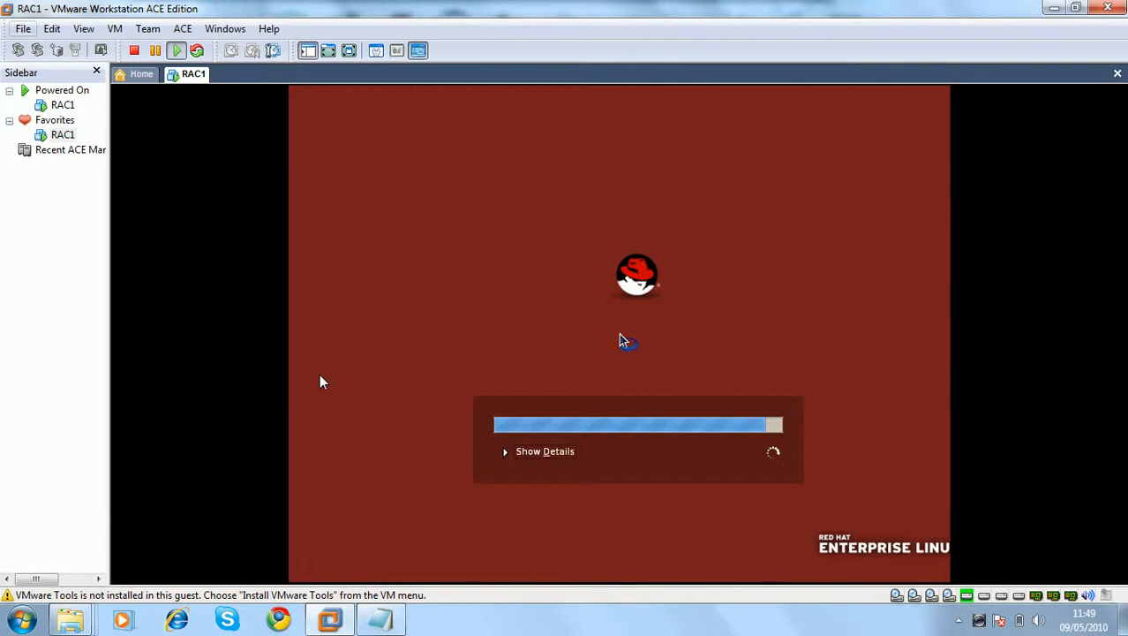
Launch putty.exe from E:\RAC10G\RACInstallation, close the folder, and move PuTTY to the right
{"action": "key", "text": "super+r"}
{"action": "key", "text": "Return"}
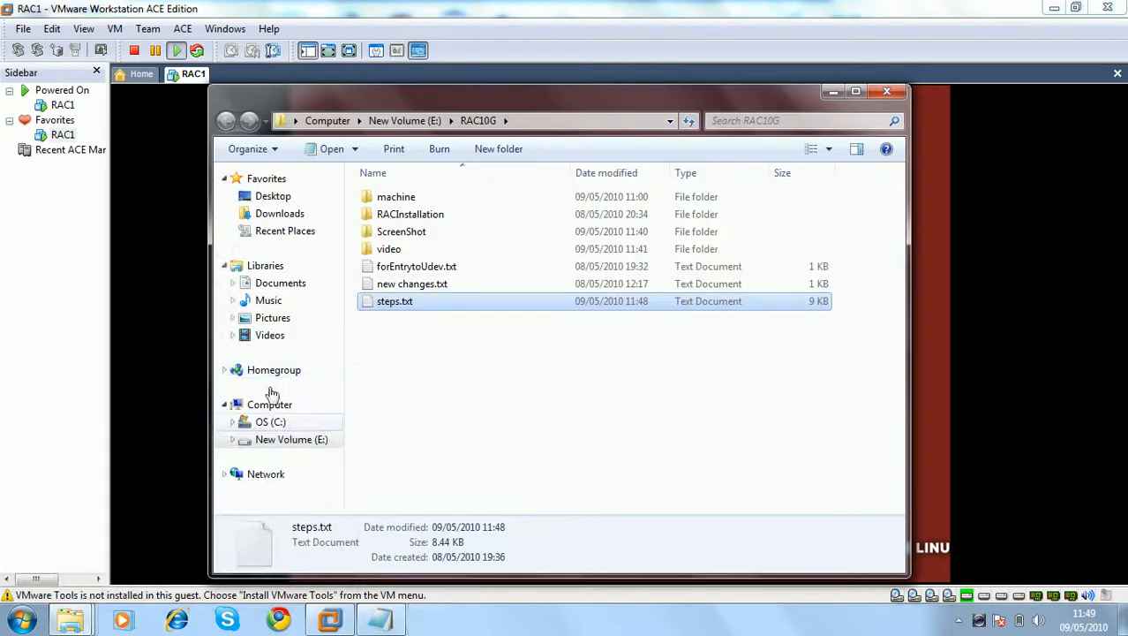
{"action": "double_click", "coordinate": [405, 216]}
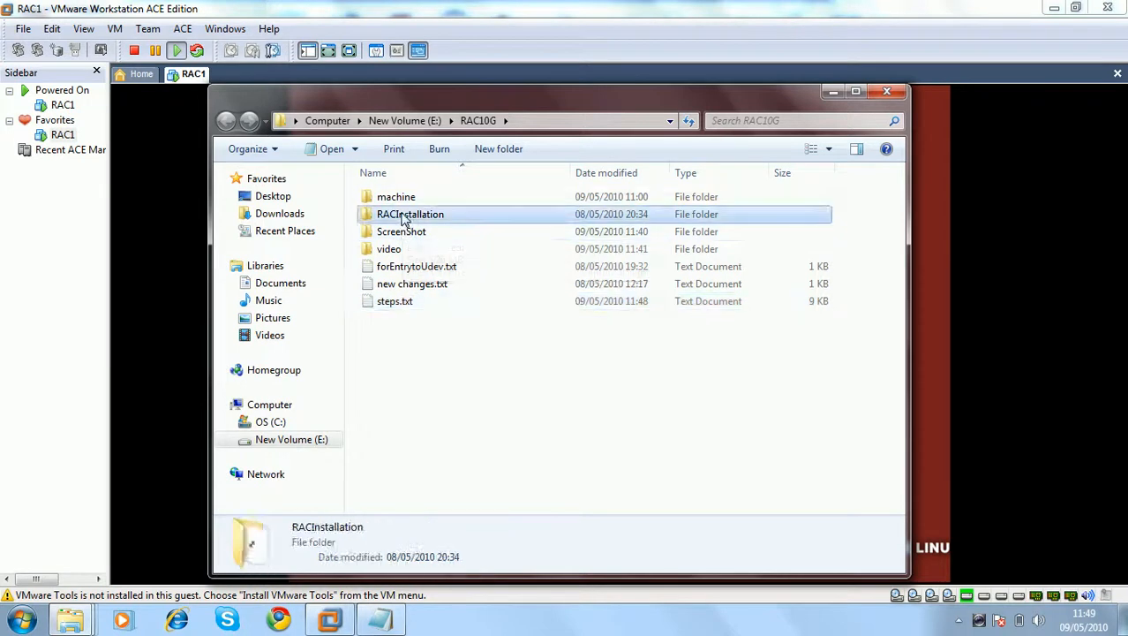
{"action": "double_click", "coordinate": [428, 327]}
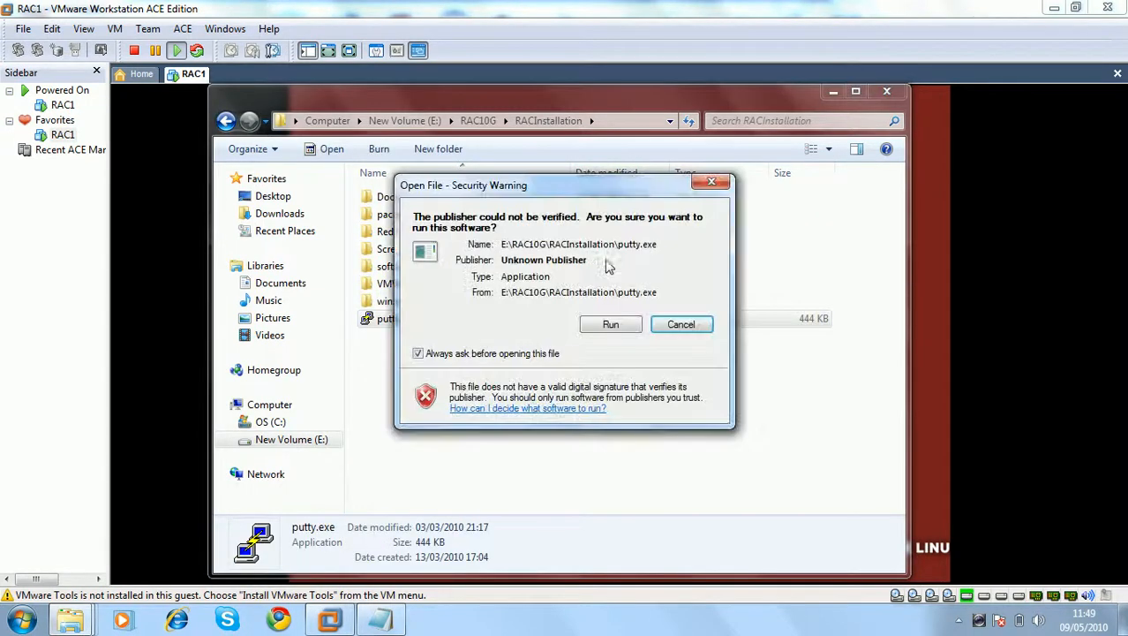
{"action": "left_click", "coordinate": [611, 325]}
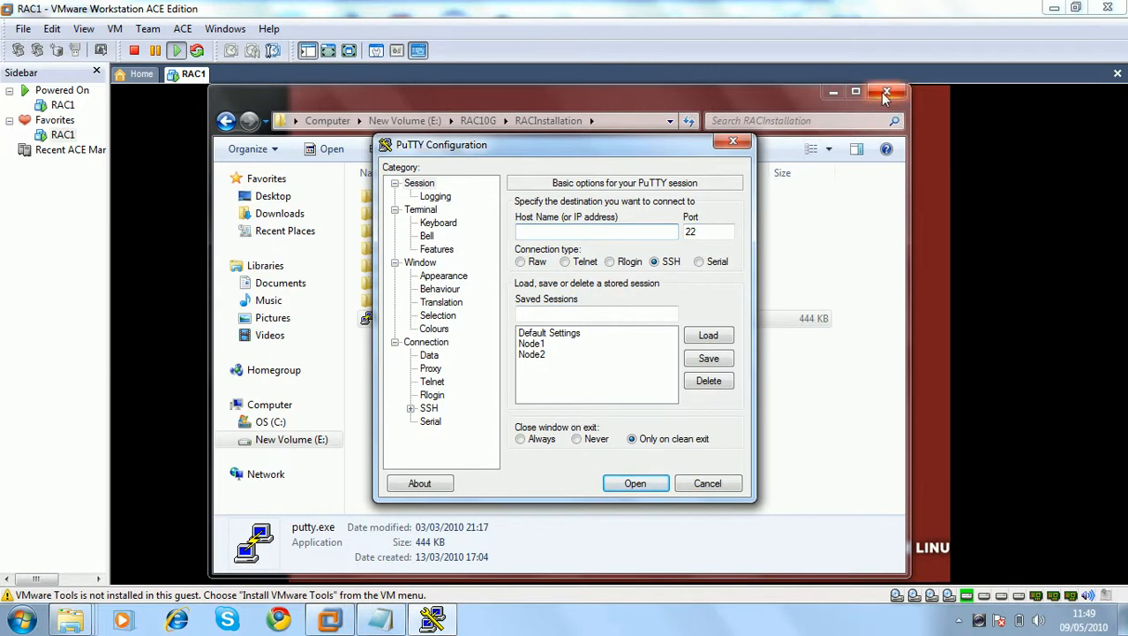
{"action": "left_click", "coordinate": [886, 96]}
{"action": "left_click_drag", "start_coordinate": [703, 144], "coordinate": [1127, 187]}
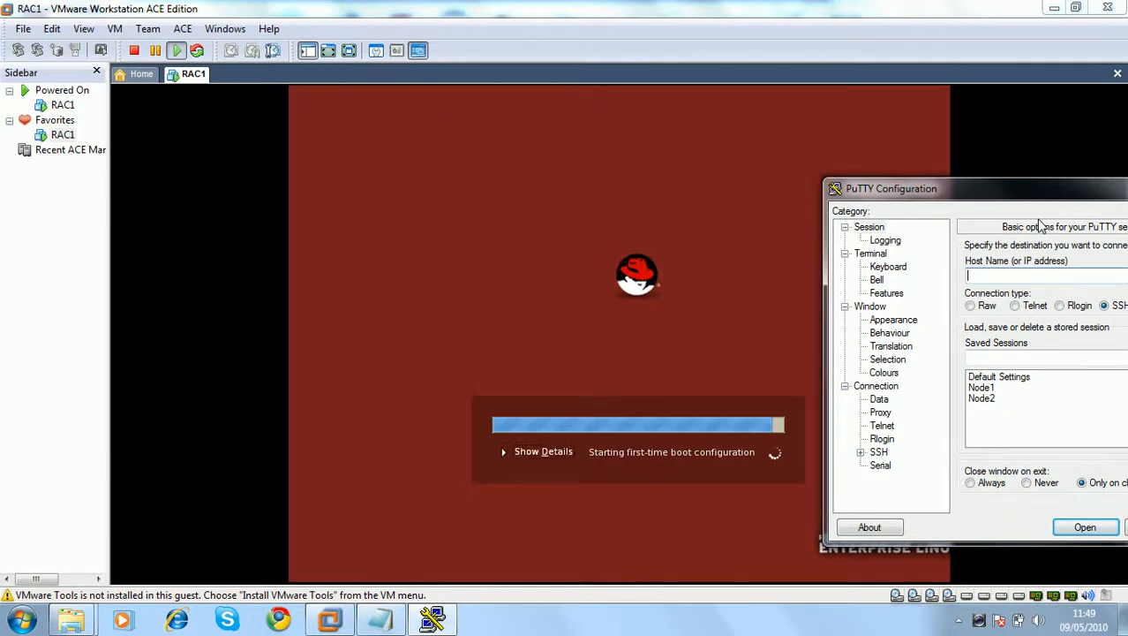
Bring RAC1 forward and advance its Setup Agent past Welcome and the accepted license agreement
{"action": "left_click_drag", "start_coordinate": [1048, 191], "coordinate": [649, 46]}
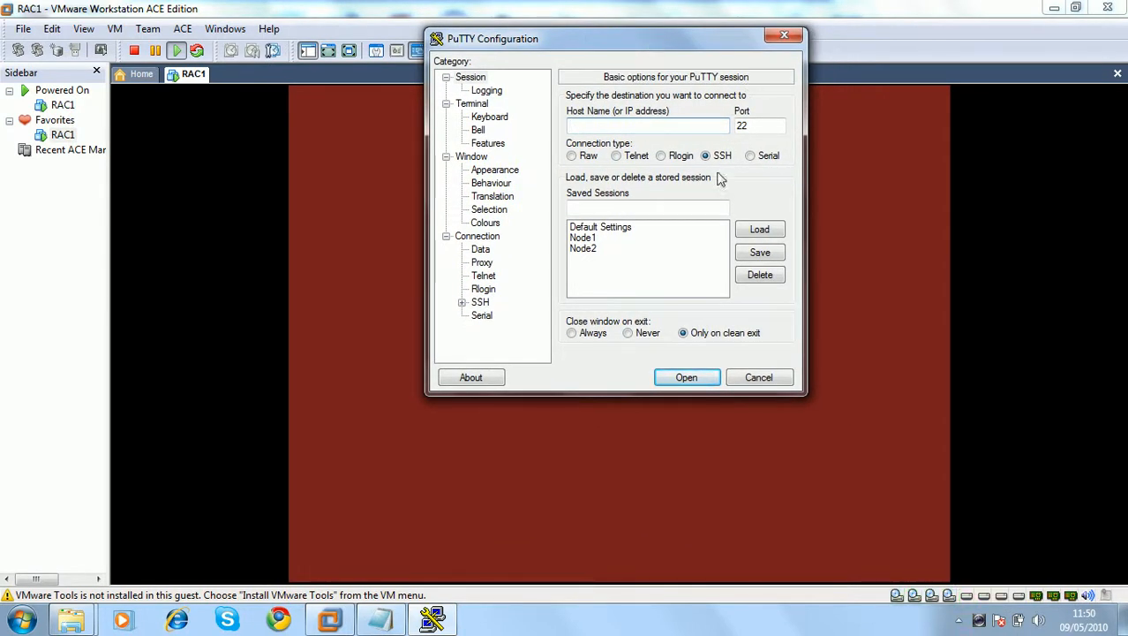
{"action": "left_click", "coordinate": [670, 10]}
{"action": "left_click", "coordinate": [687, 259]}
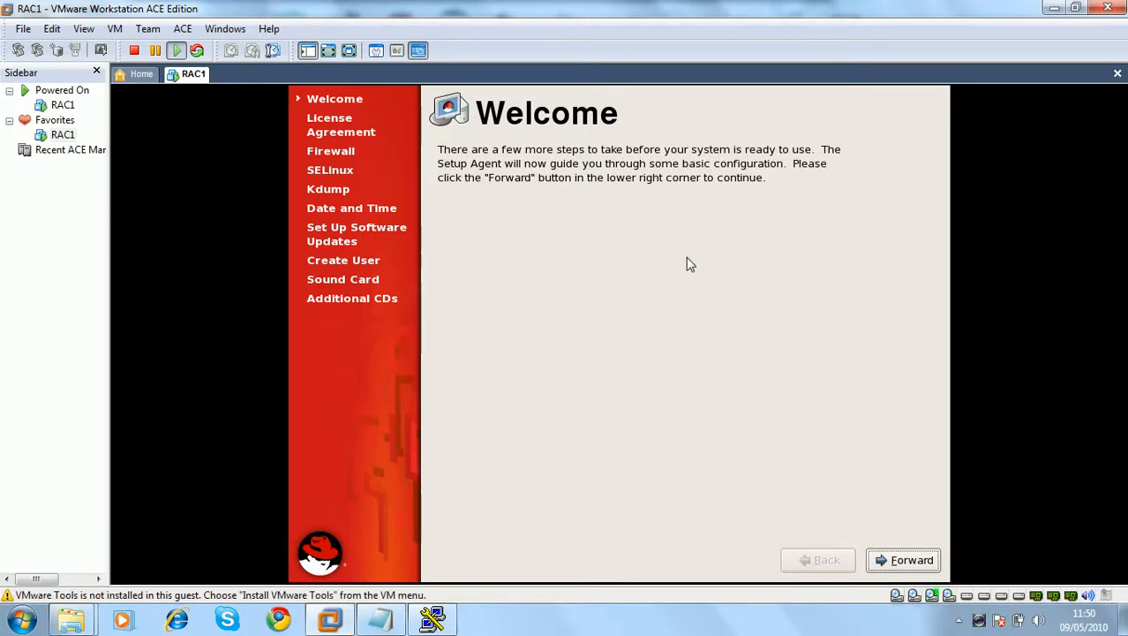
{"action": "left_click", "coordinate": [649, 272]}
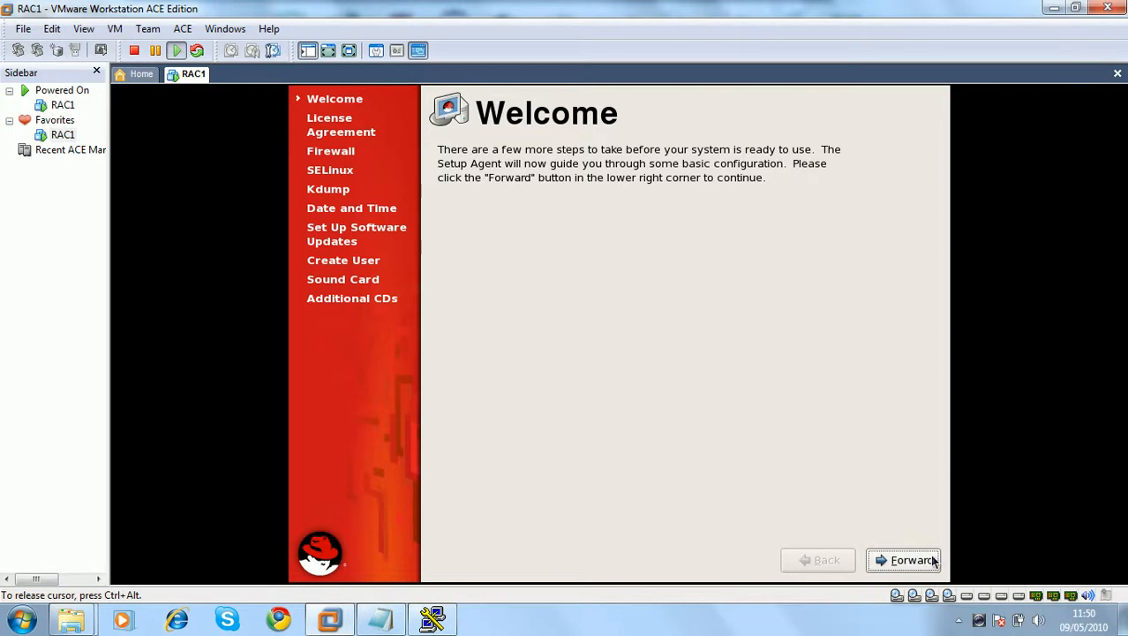
{"action": "left_click", "coordinate": [927, 561]}
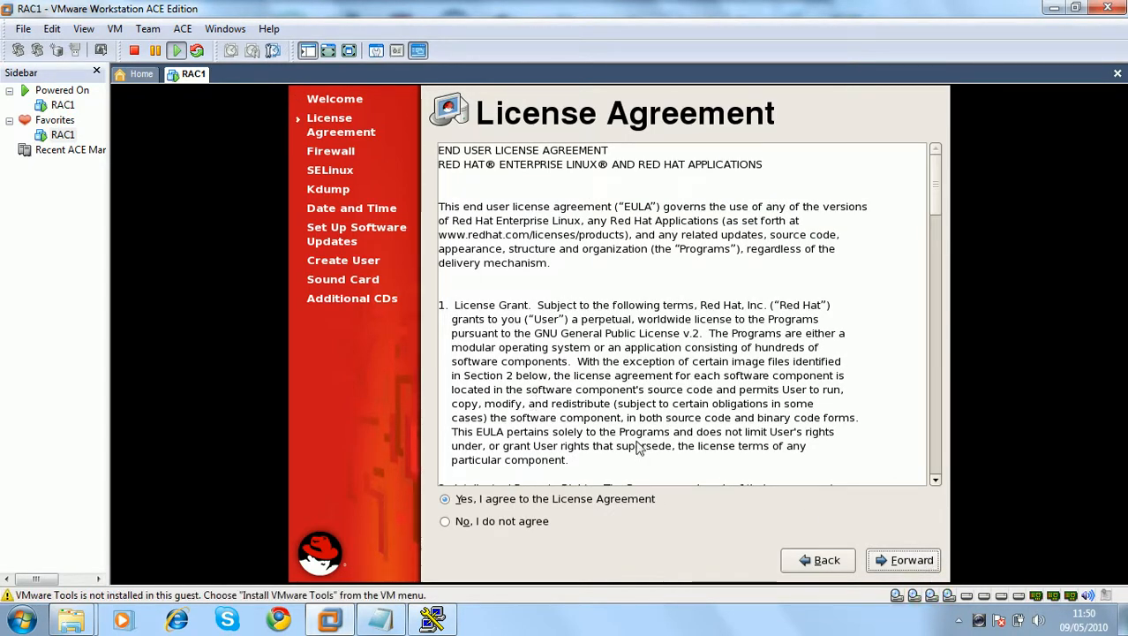
{"action": "left_click", "coordinate": [883, 556]}
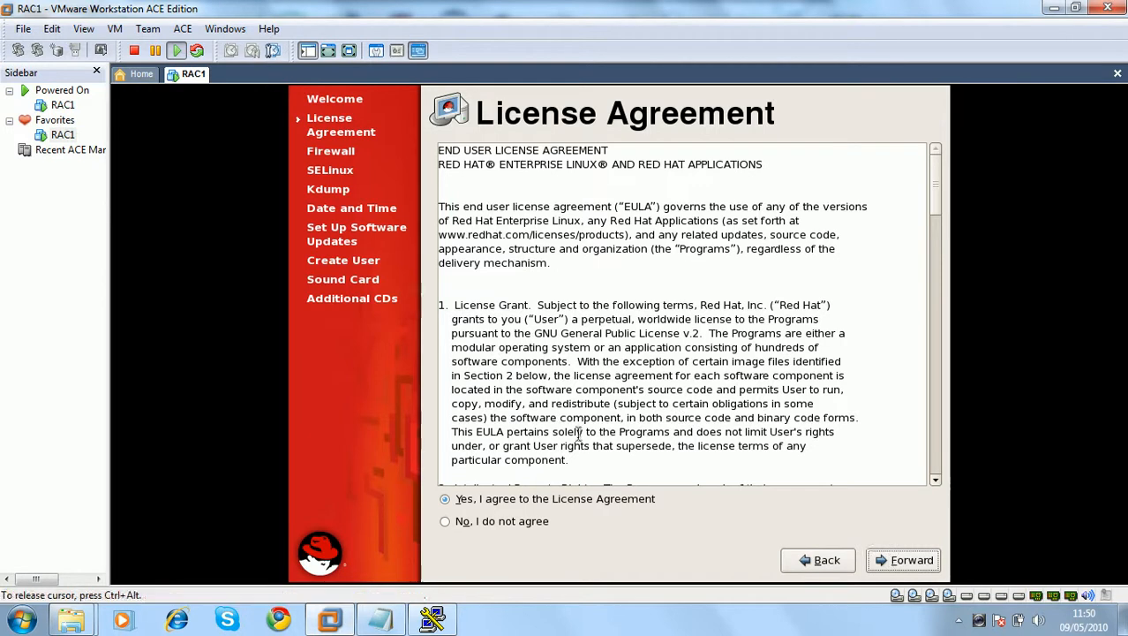
{"action": "left_click", "coordinate": [923, 566]}
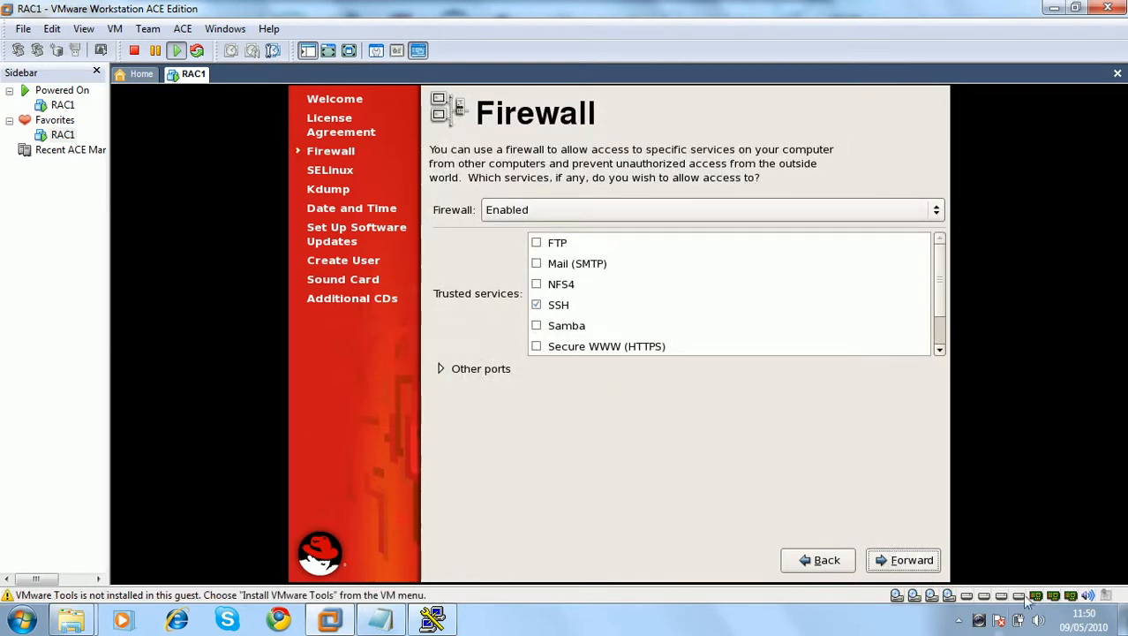
Set the Firewall to Disabled and confirm the override warning
{"action": "left_click", "coordinate": [494, 208]}
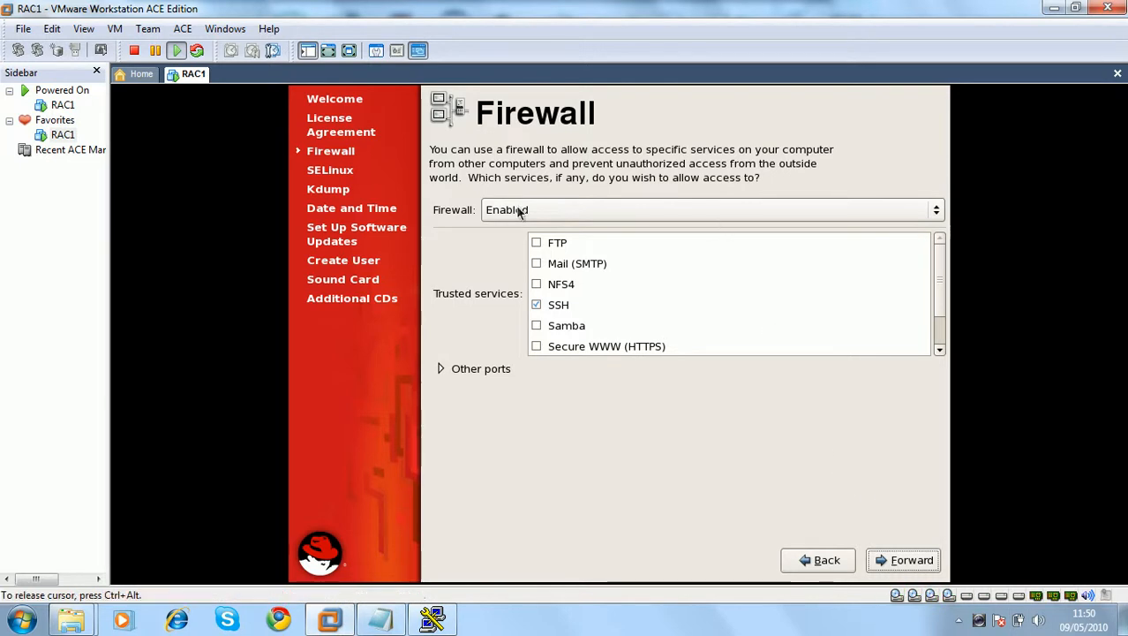
{"action": "left_click", "coordinate": [494, 208]}
{"action": "left_click", "coordinate": [513, 229]}
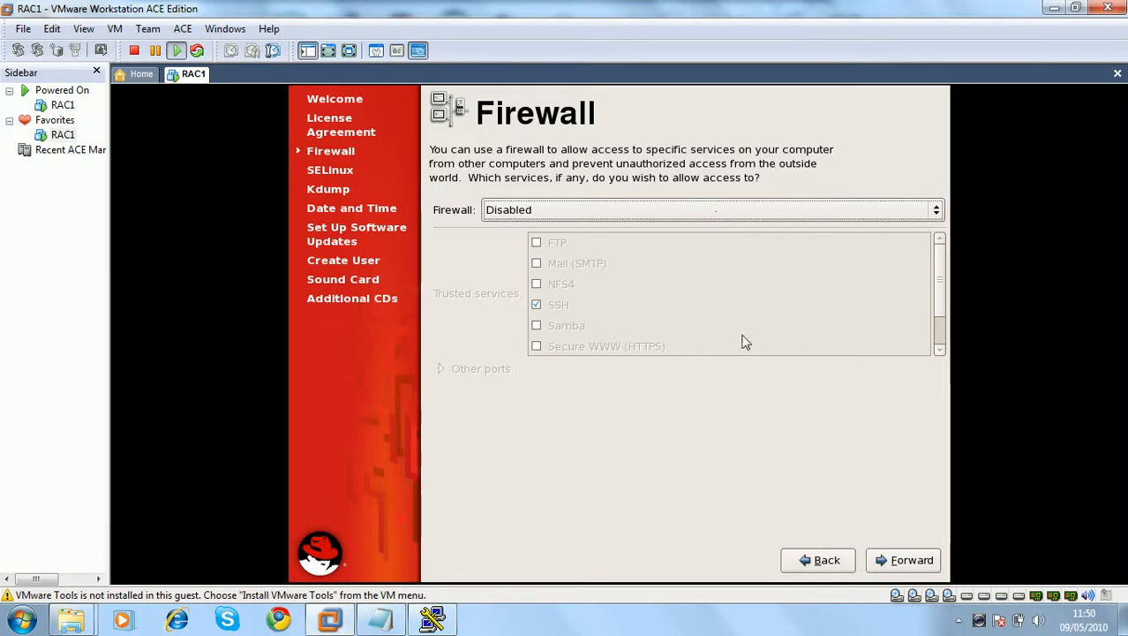
{"action": "left_click", "coordinate": [843, 500]}
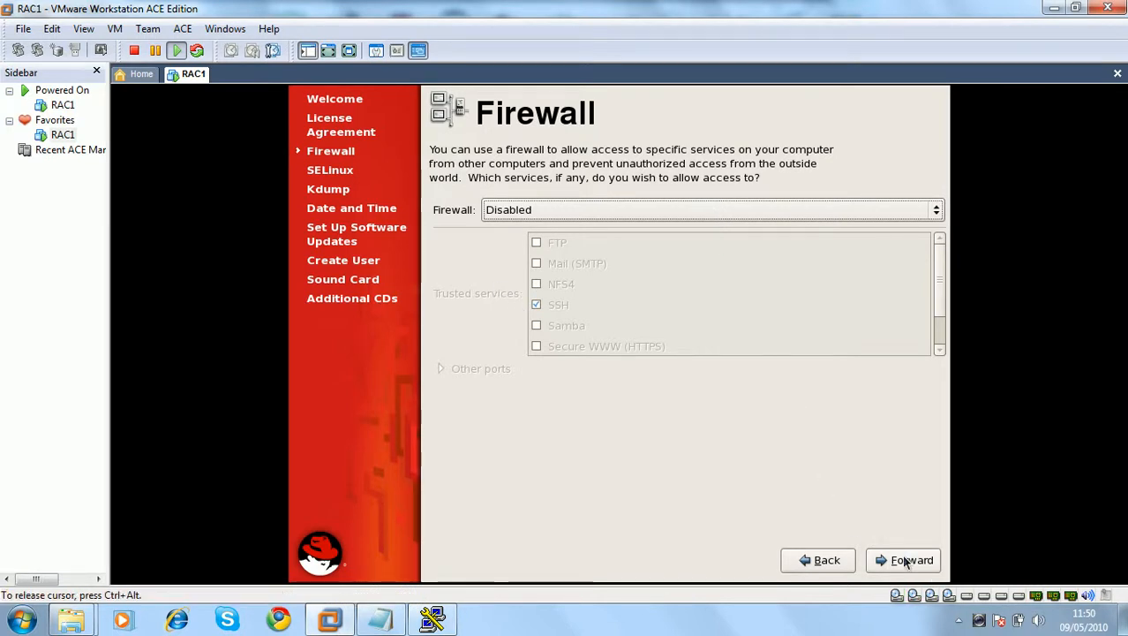
{"action": "left_click", "coordinate": [902, 560]}
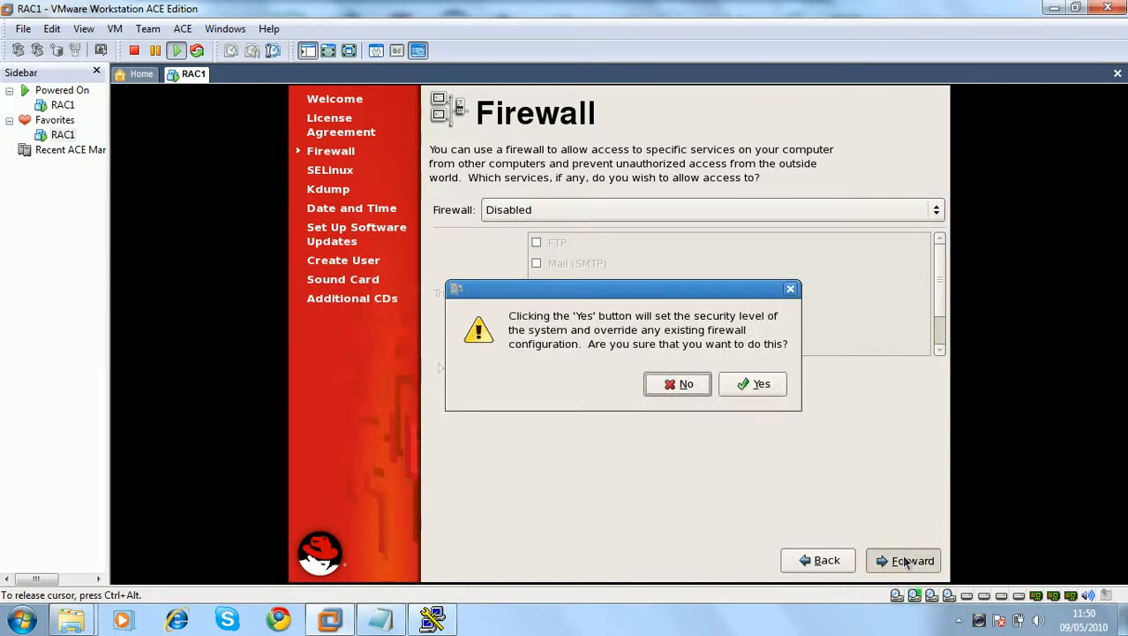
{"action": "left_click", "coordinate": [752, 384]}
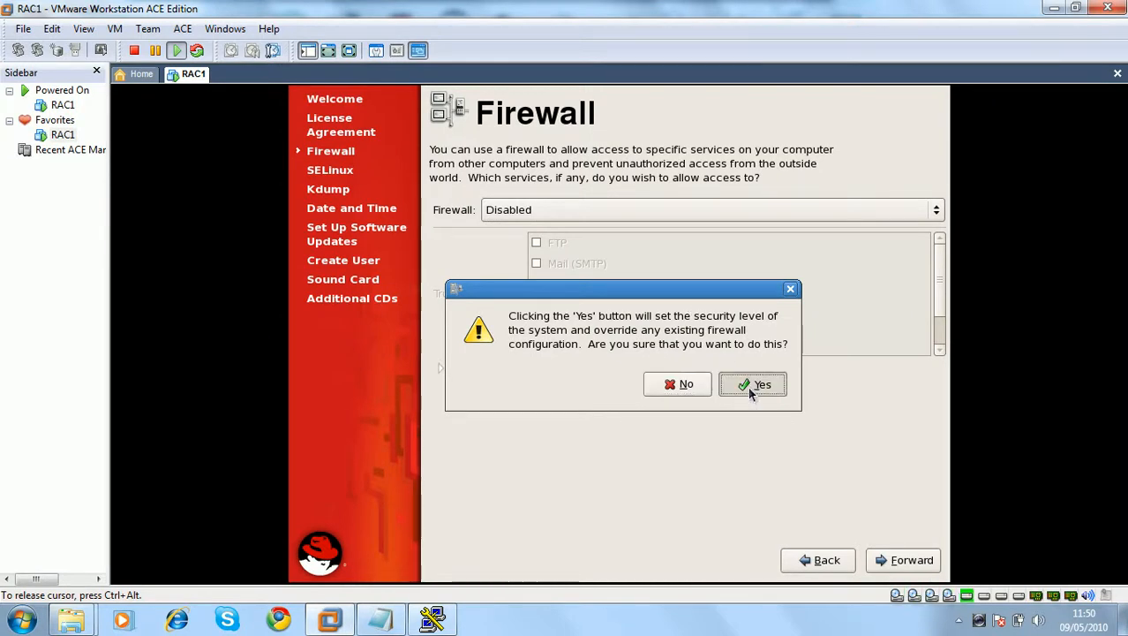
Set SELinux to Disabled and accept the required reboot after setup
{"action": "left_click", "coordinate": [725, 222]}
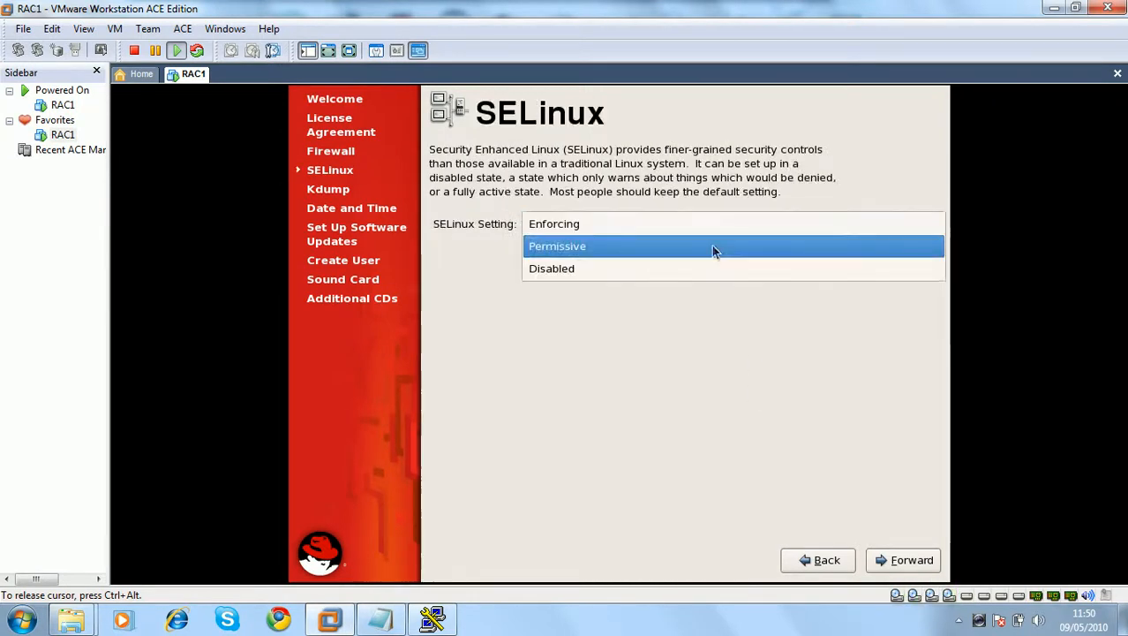
{"action": "left_click", "coordinate": [708, 264]}
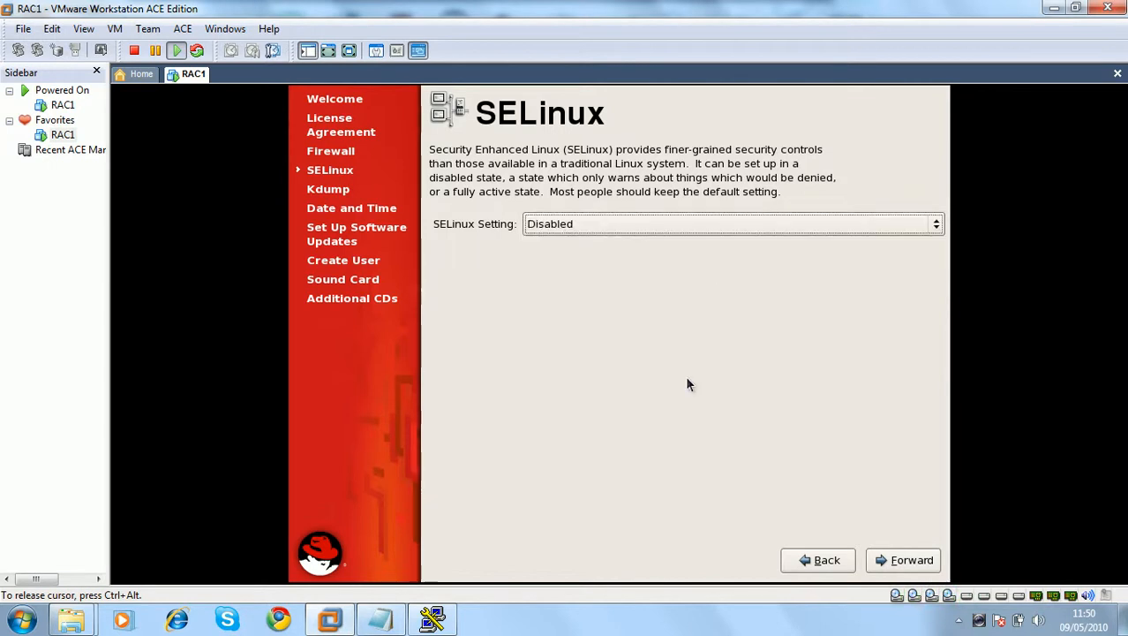
{"action": "left_click", "coordinate": [872, 517]}
{"action": "left_click", "coordinate": [891, 562]}
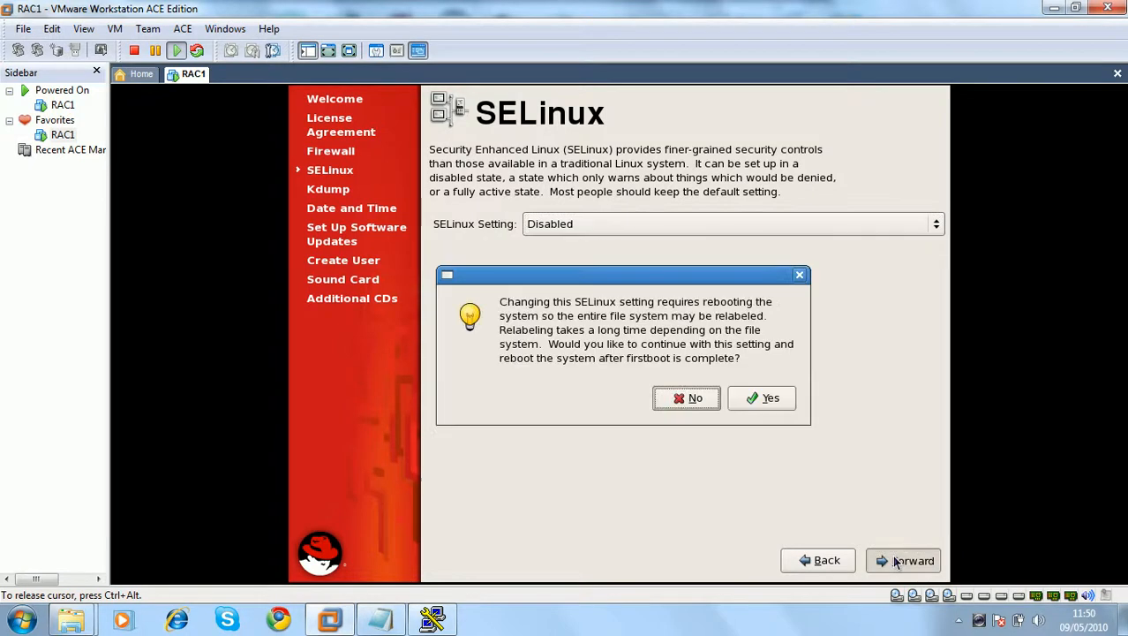
{"action": "left_click", "coordinate": [742, 394]}
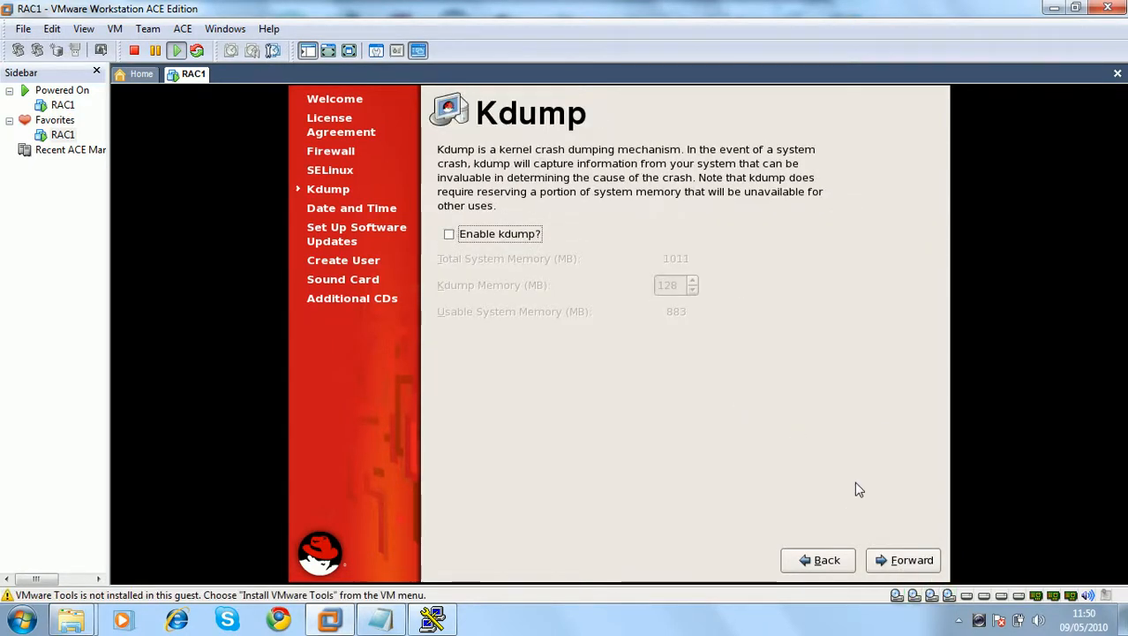
Leave kdump off and set the guest clock to 11:51
{"action": "left_click", "coordinate": [890, 558]}
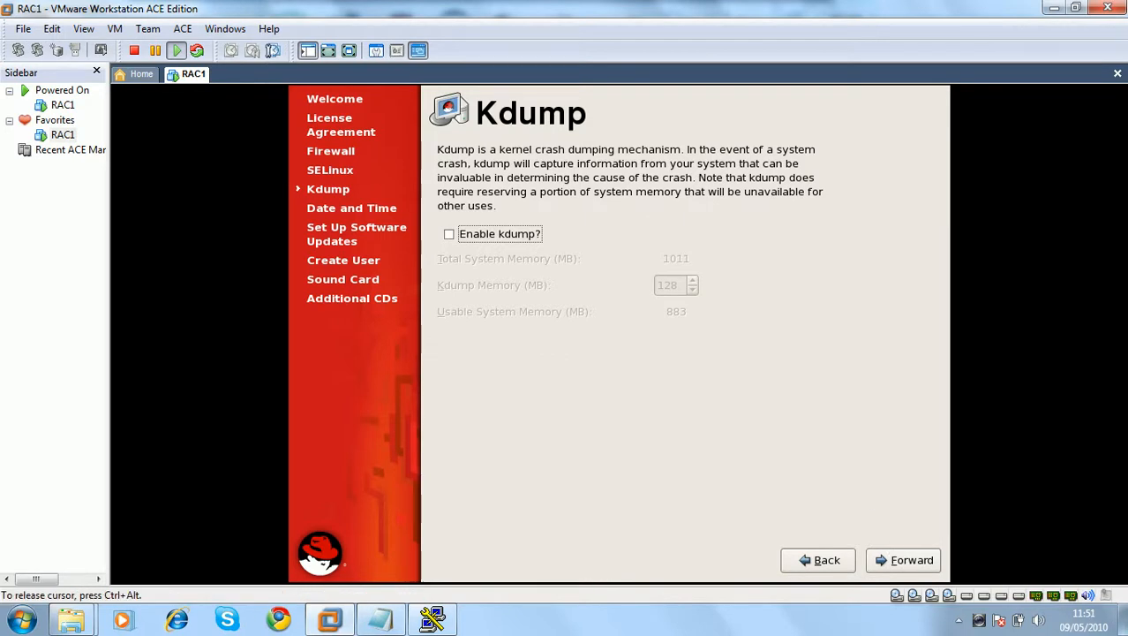
{"action": "left_click", "coordinate": [892, 561]}
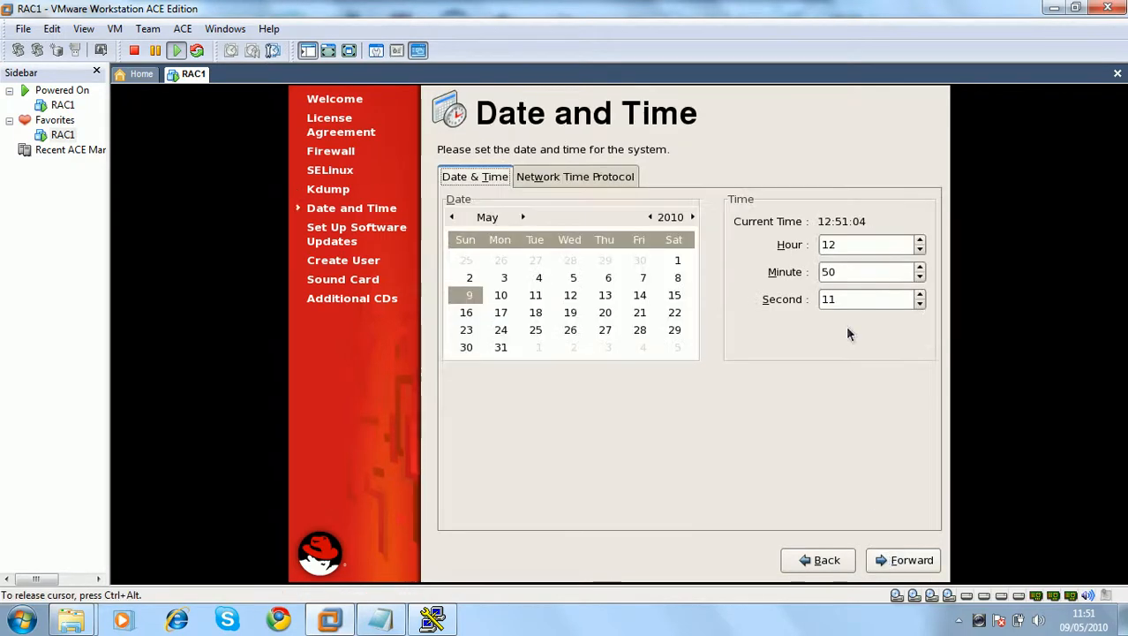
{"action": "left_click_drag", "start_coordinate": [844, 248], "coordinate": [708, 224]}
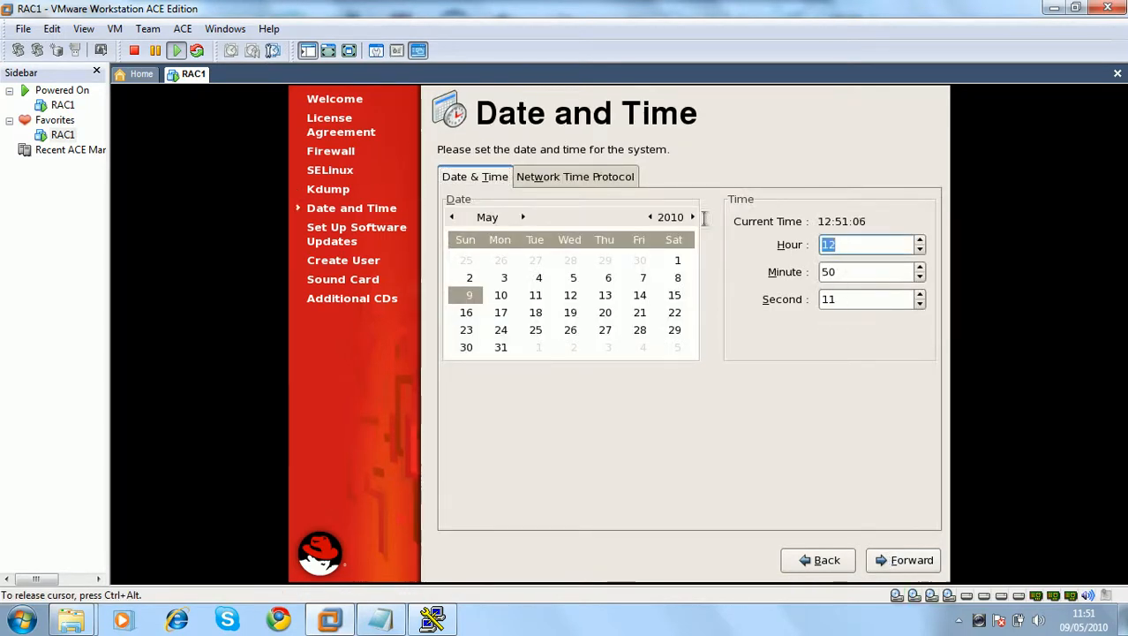
{"action": "type", "text": "11"}
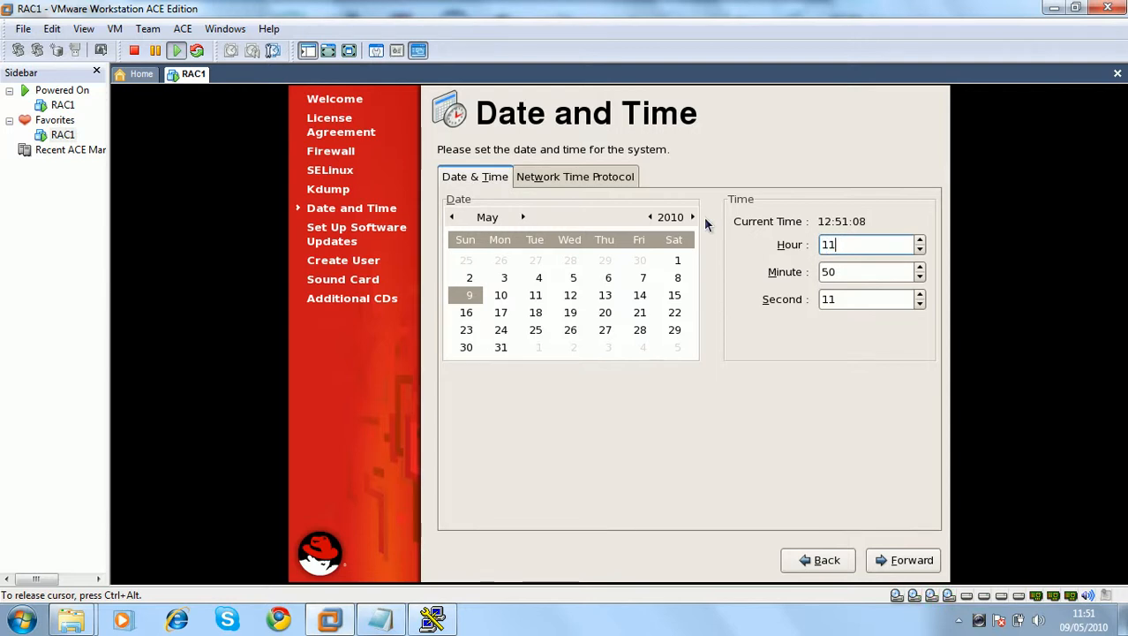
{"action": "key", "text": "Tab"}
{"action": "type", "text": "51"}
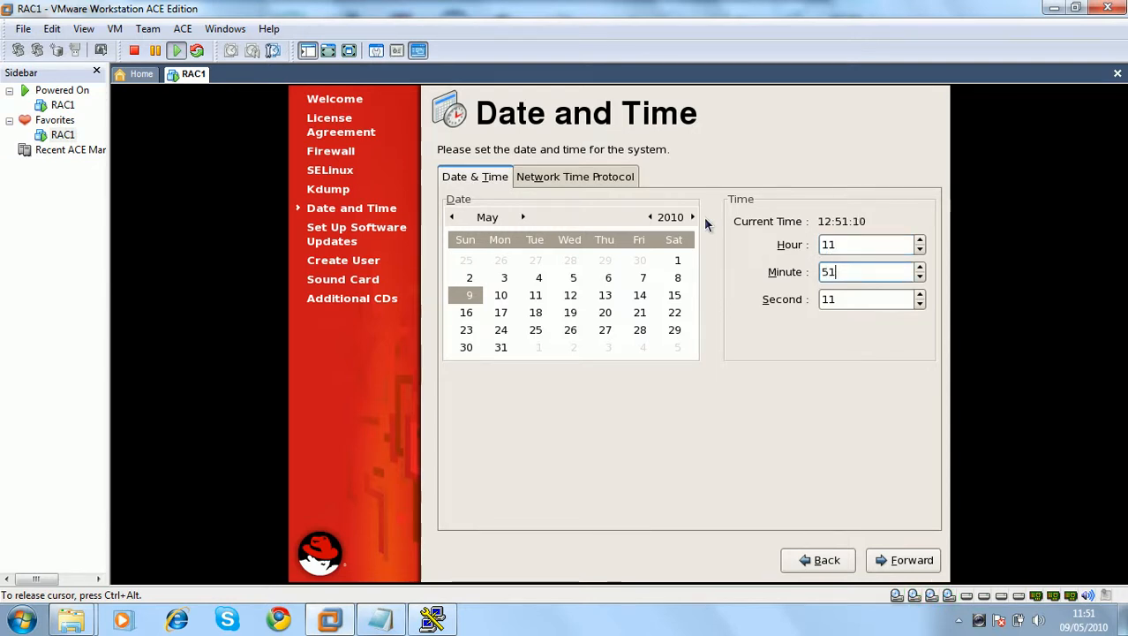
{"action": "left_click", "coordinate": [897, 561]}
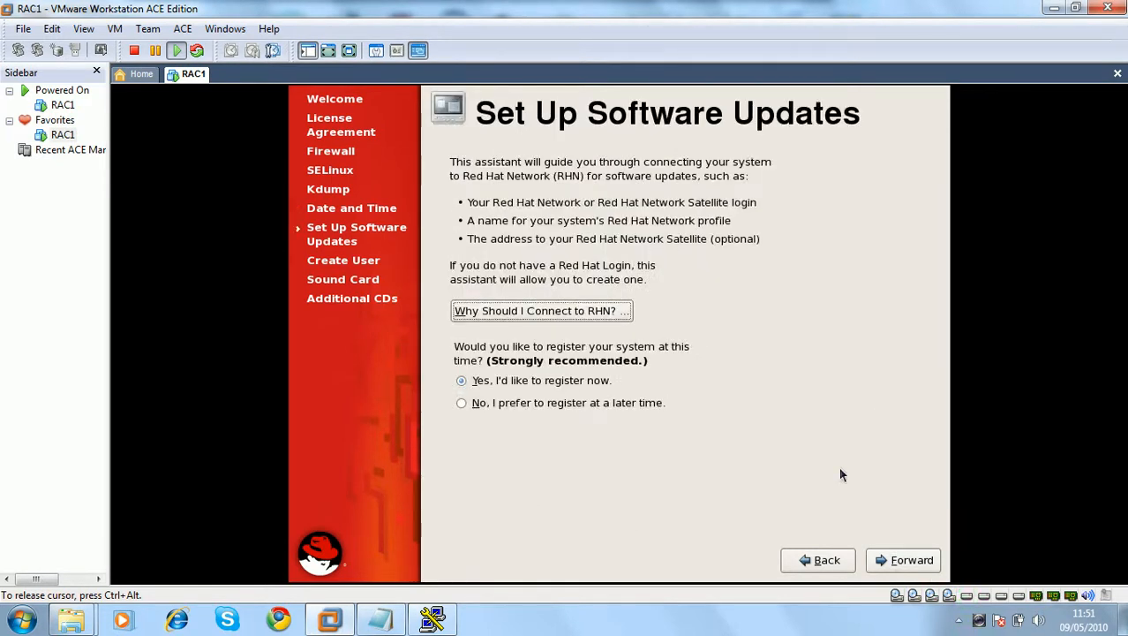
Choose to register with Red Hat Network later and enter the new user's username
{"action": "left_click", "coordinate": [558, 408]}
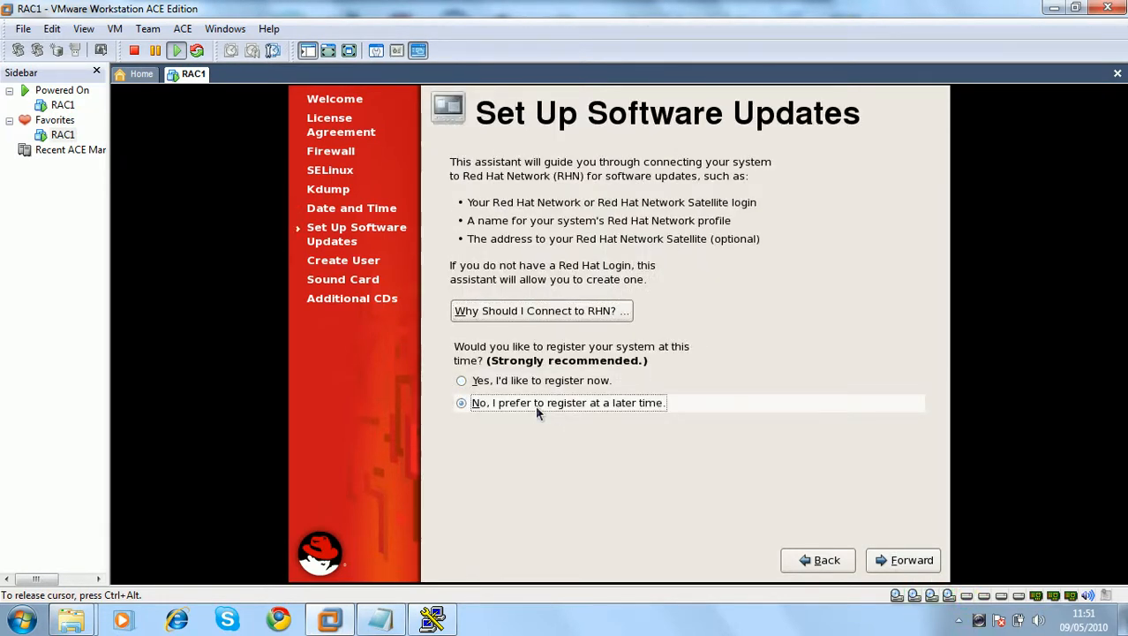
{"action": "left_click", "coordinate": [913, 561]}
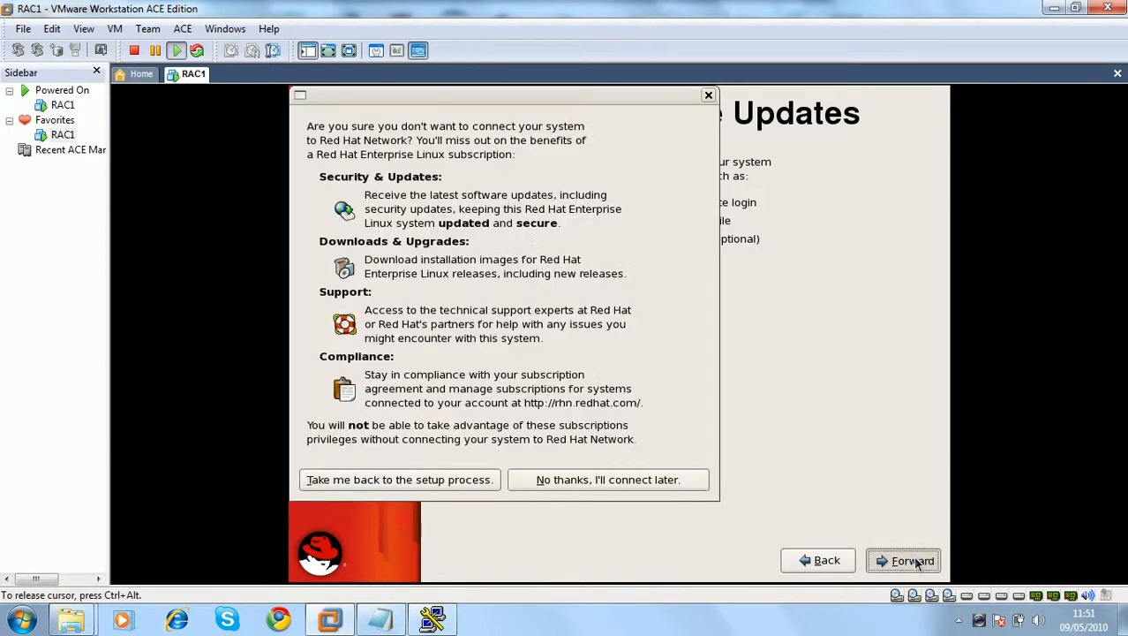
{"action": "left_click", "coordinate": [556, 481]}
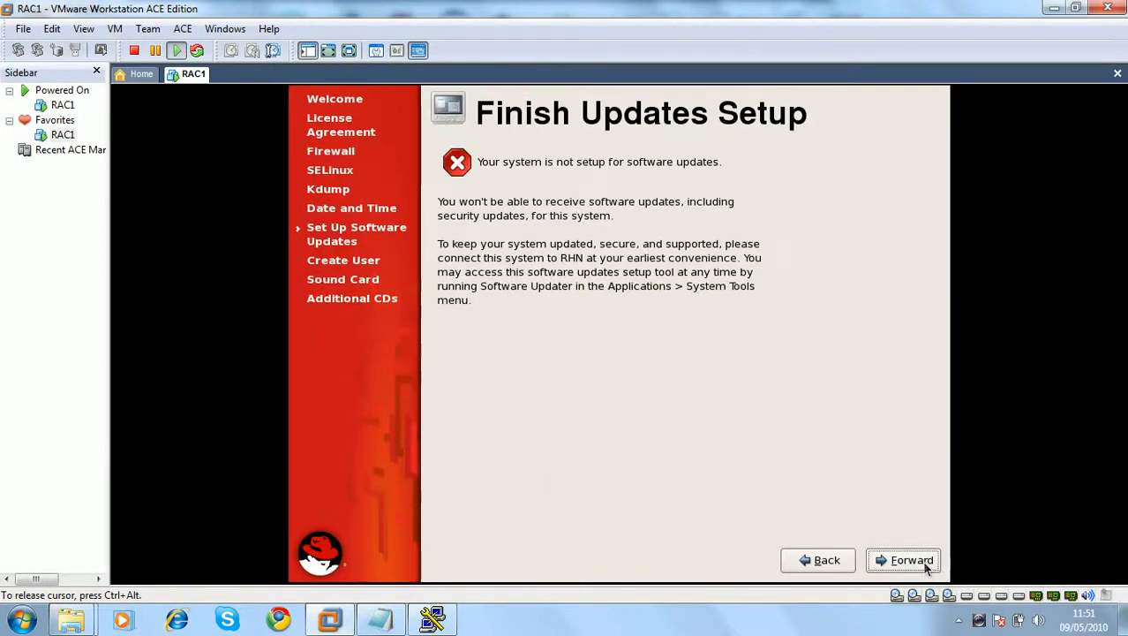
{"action": "left_click", "coordinate": [909, 561]}
{"action": "type", "text": "Ritesh"}
{"action": "key", "text": "Tab"}
Fill in the user's full name, set and confirm the password, and continue
{"action": "type", "text": "Ritesh"}
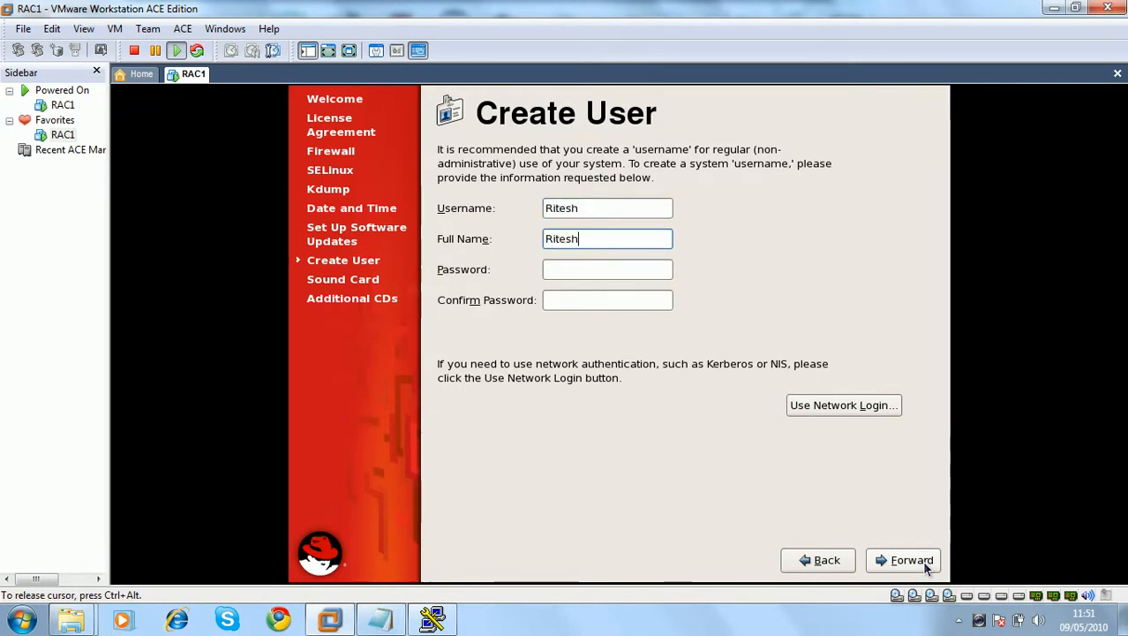
{"action": "key", "text": "Tab"}
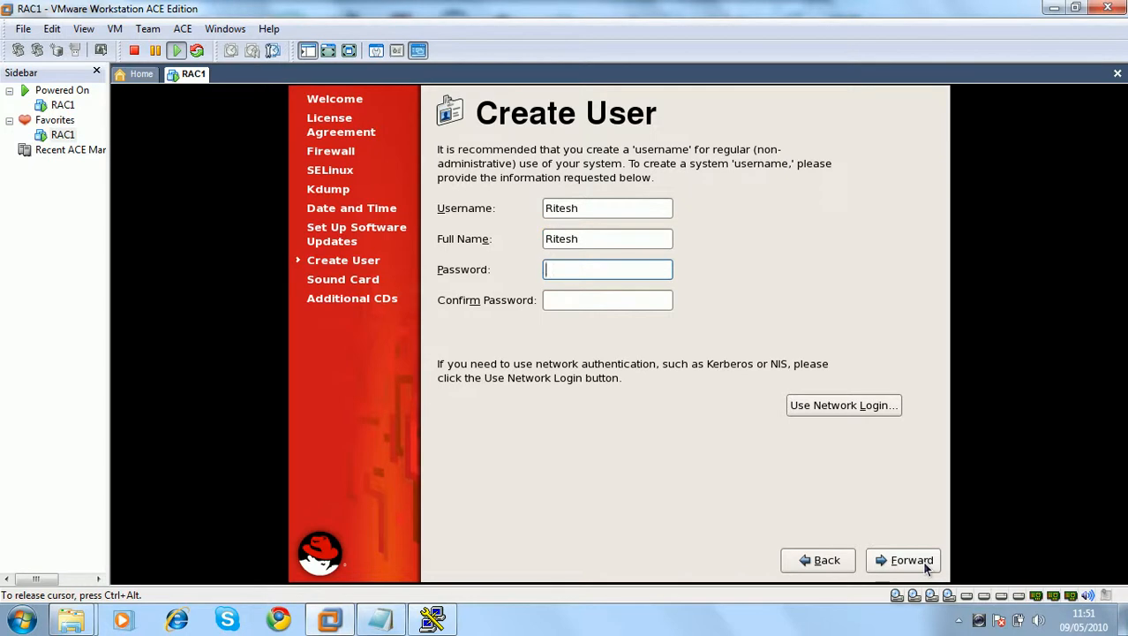
{"action": "type", "text": "or"}
{"action": "key", "text": "Tab"}
{"action": "type", "text": "•••••••"}
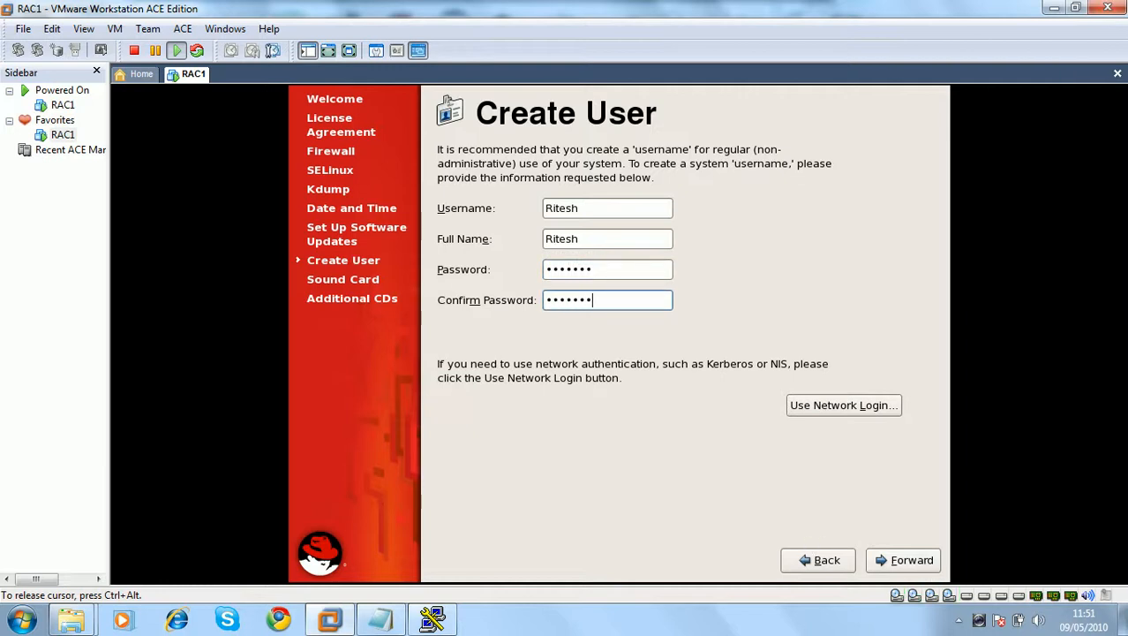
{"action": "left_click", "coordinate": [881, 558]}
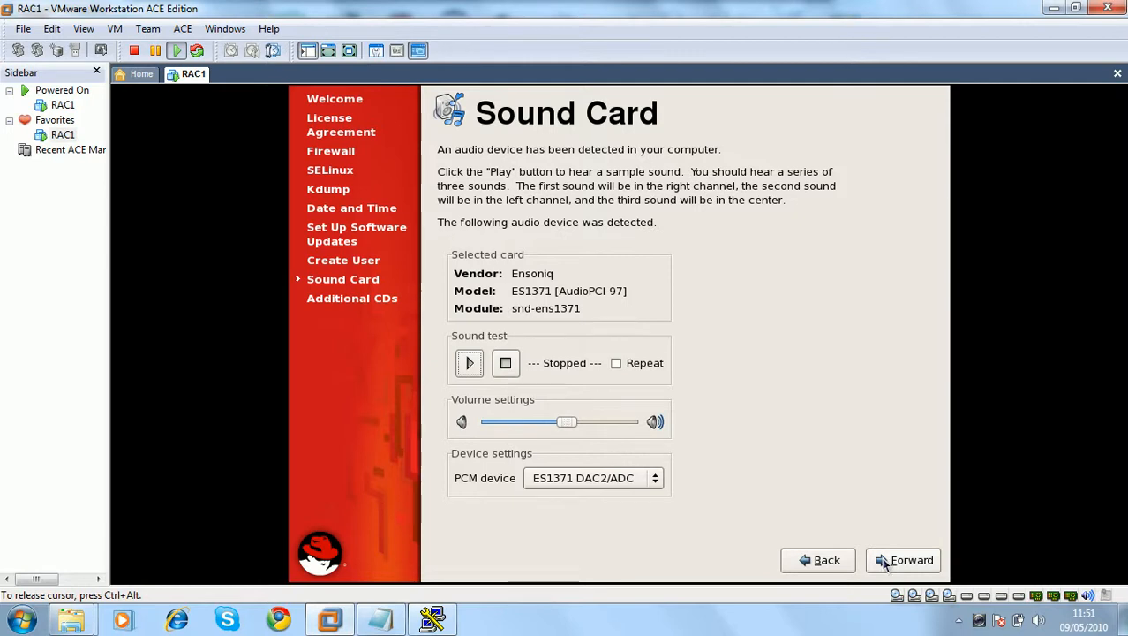
Skip Sound Card and Additional CDs, acknowledge the reboot notice, and release input to the host
{"action": "left_click", "coordinate": [884, 562]}
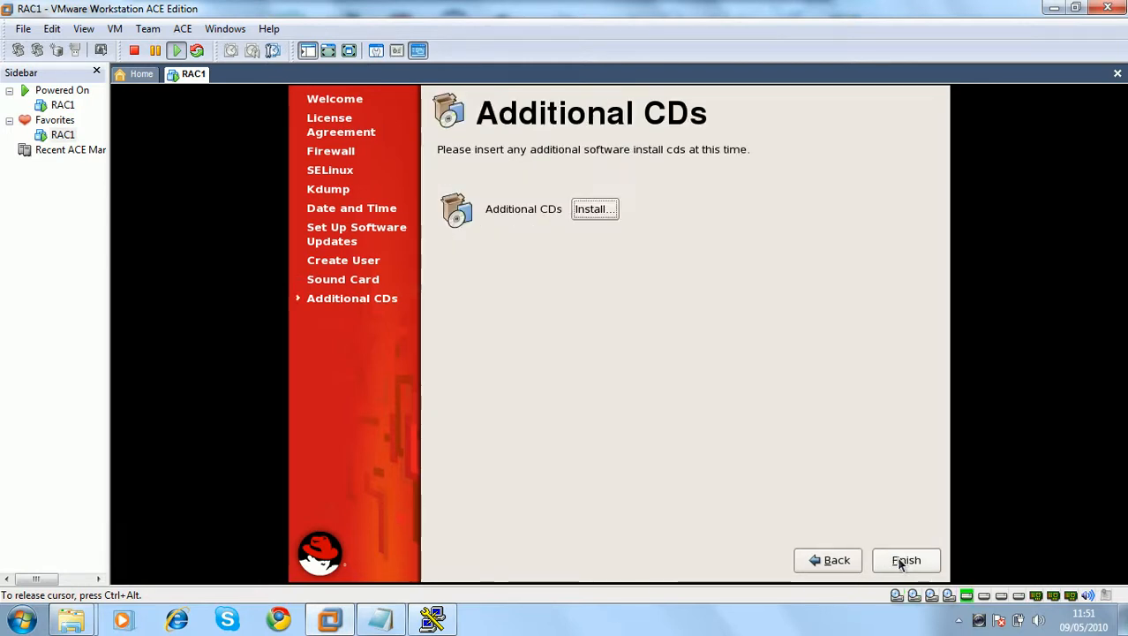
{"action": "left_click", "coordinate": [898, 562]}
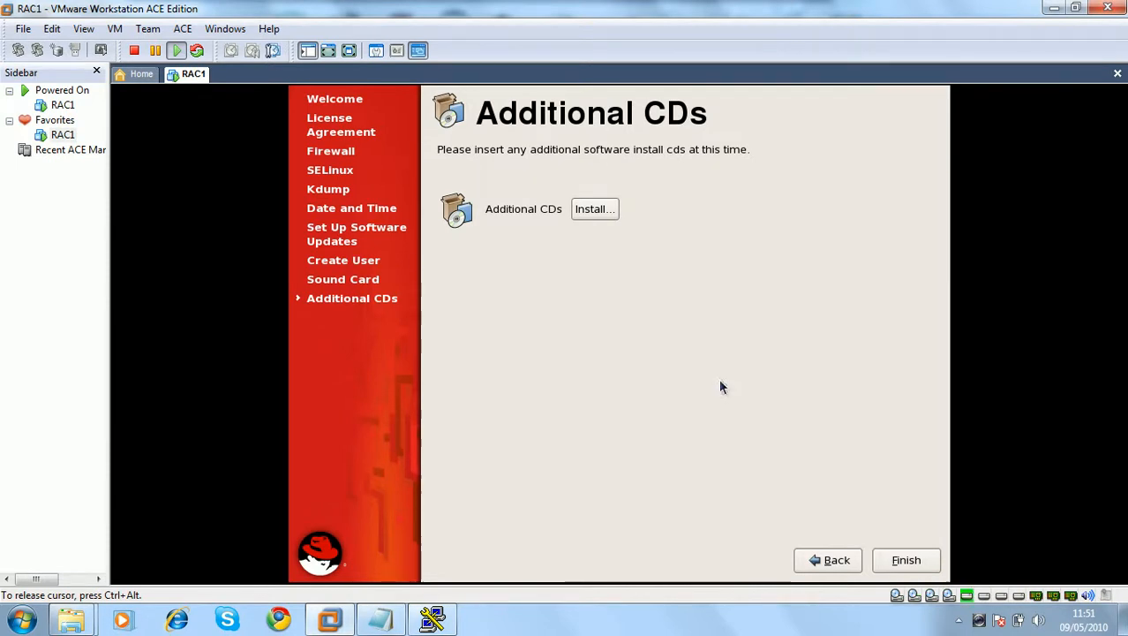
{"action": "left_click", "coordinate": [721, 384]}
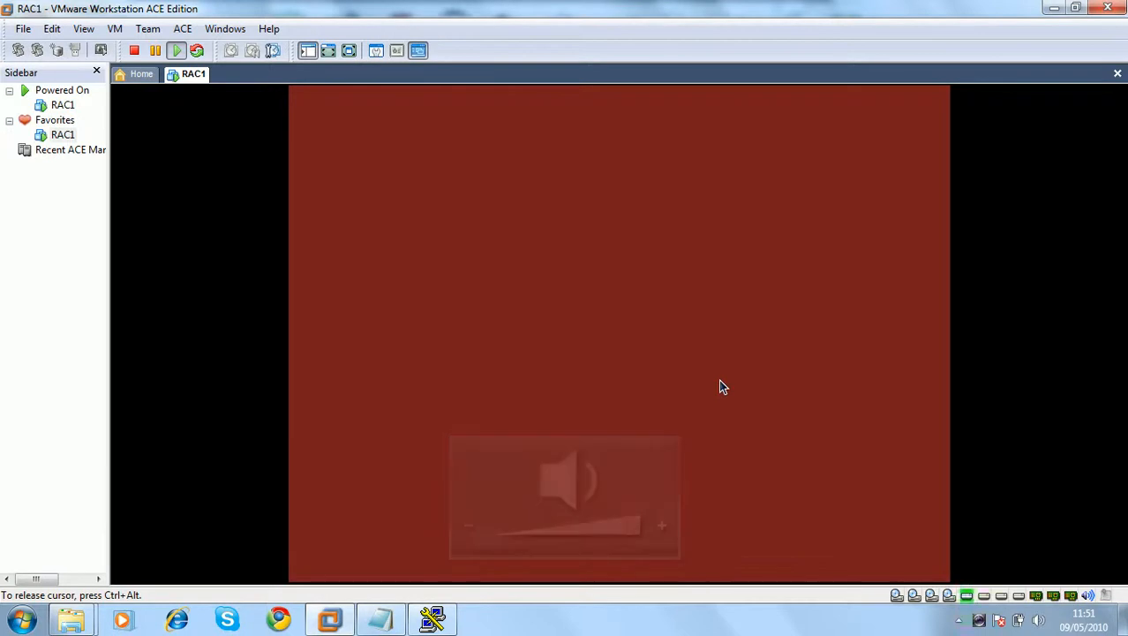
{"action": "key", "text": "ctrl+alt"}
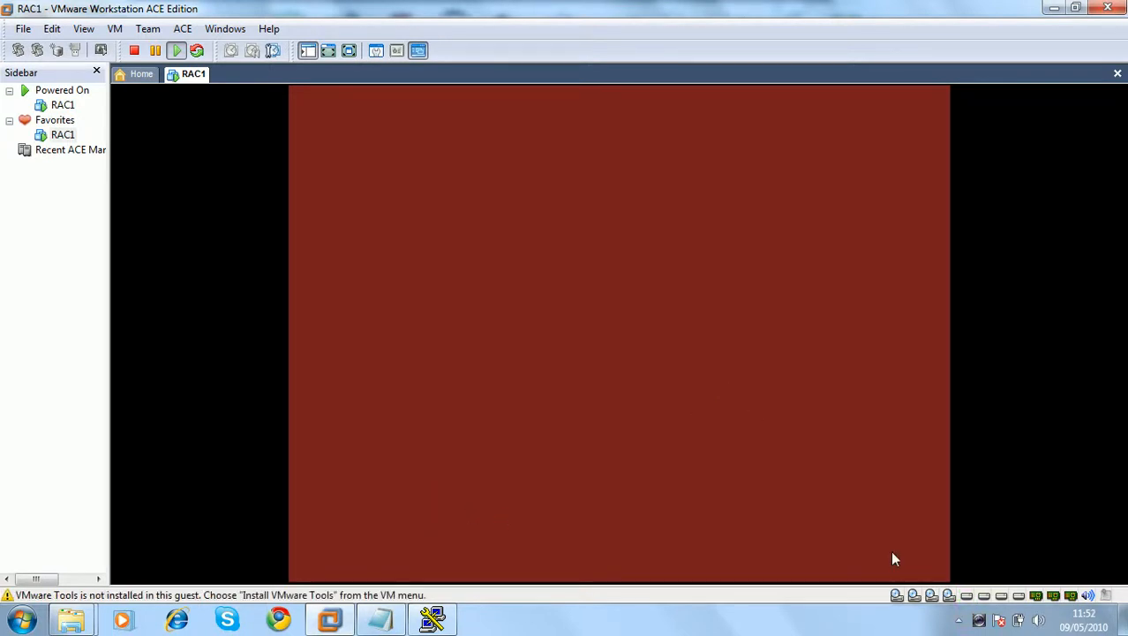